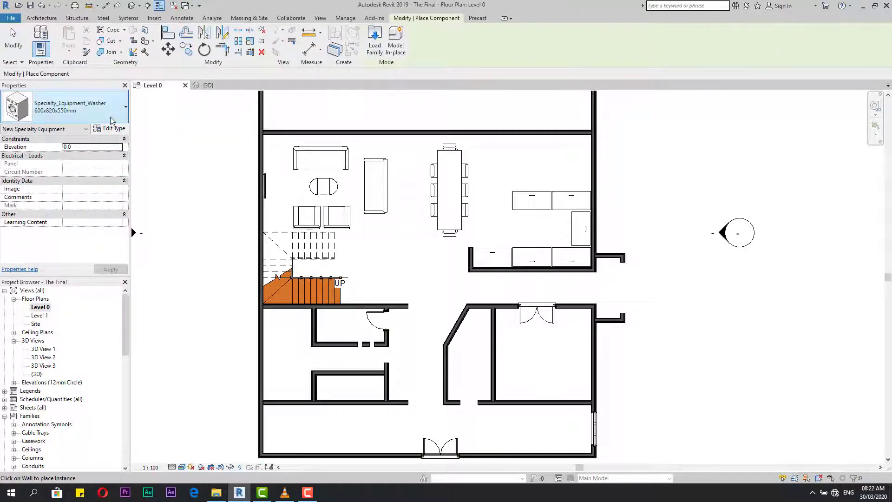
click(74, 106)
scroll(58, 251, down, 2)
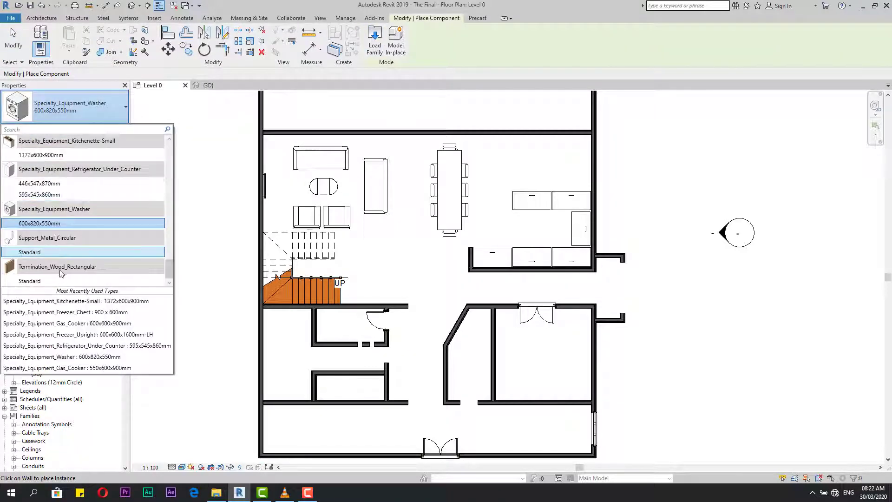
scroll(60, 269, down, 8)
scroll(77, 181, up, 10)
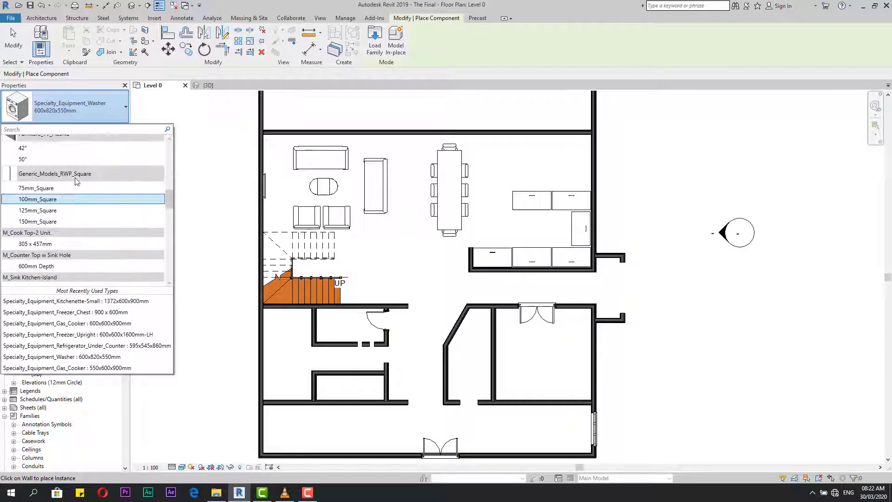
click(200, 162)
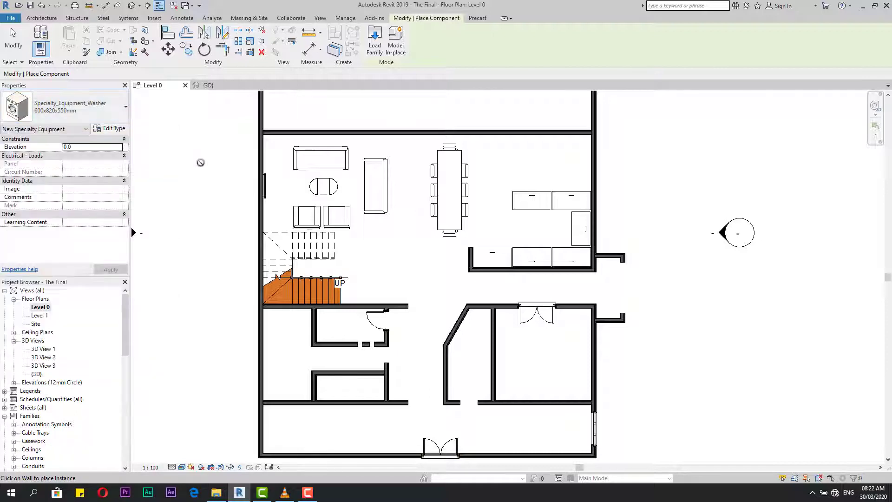
Step: Start loading a family and browse to the Plumbing folder of the UK library
click(375, 47)
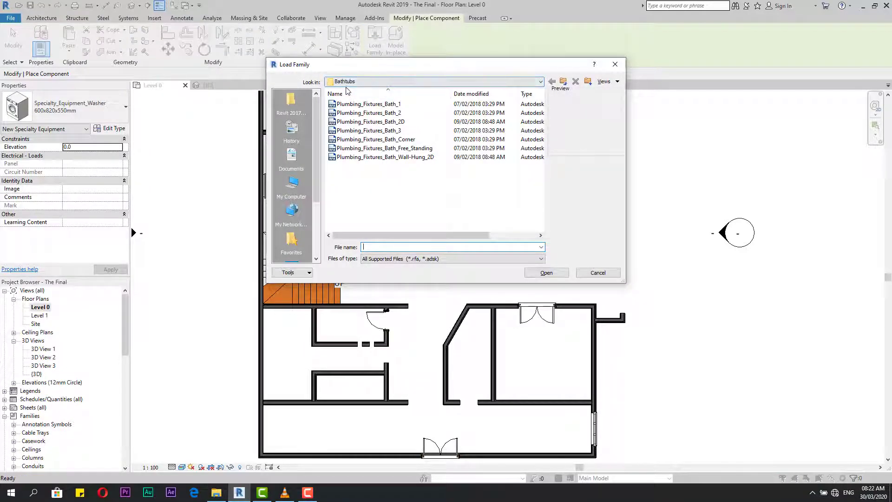
click(372, 82)
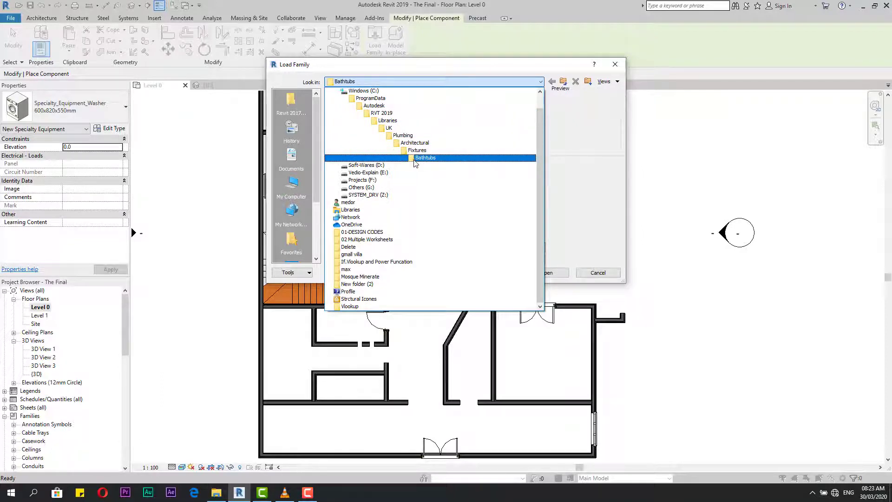
click(399, 143)
click(418, 83)
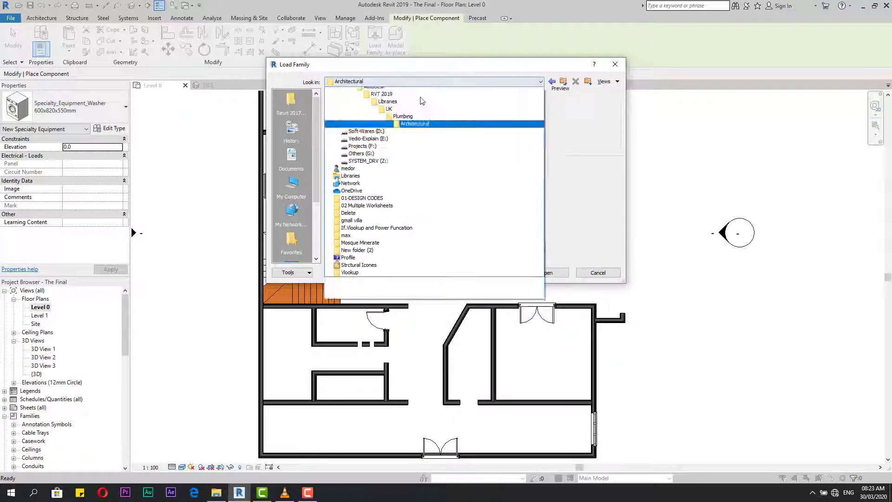
click(399, 143)
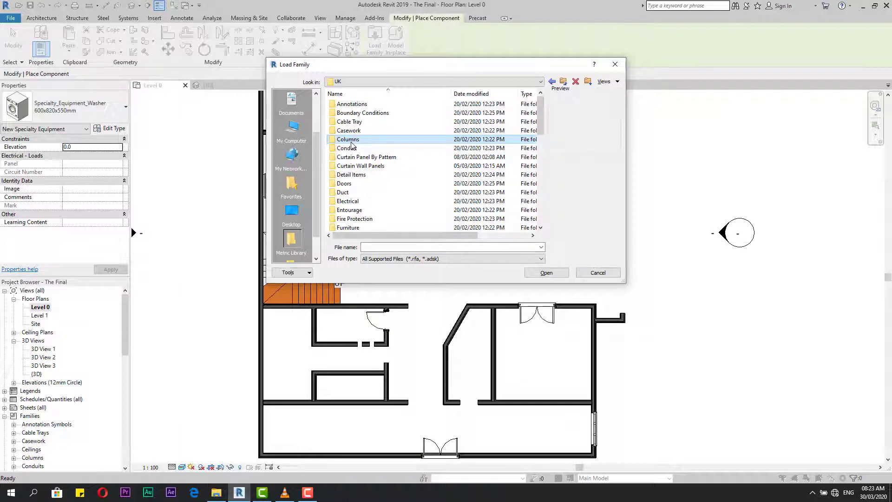
scroll(367, 167, down, 7)
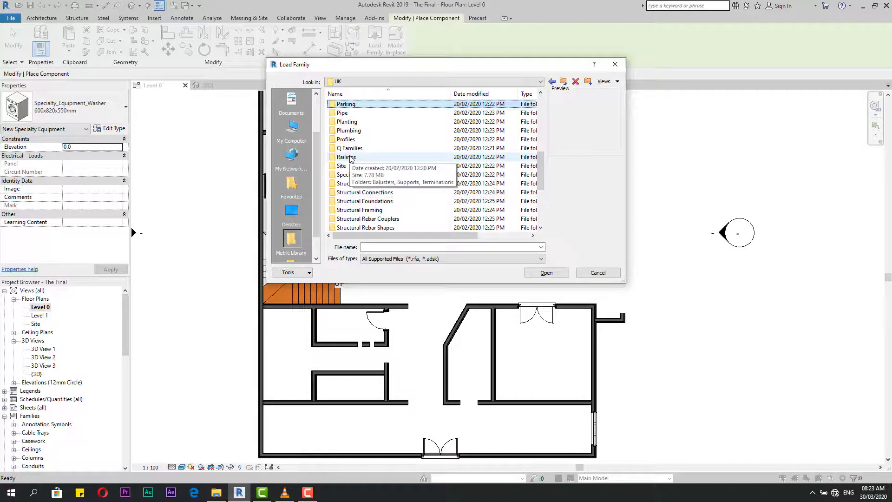
click(351, 133)
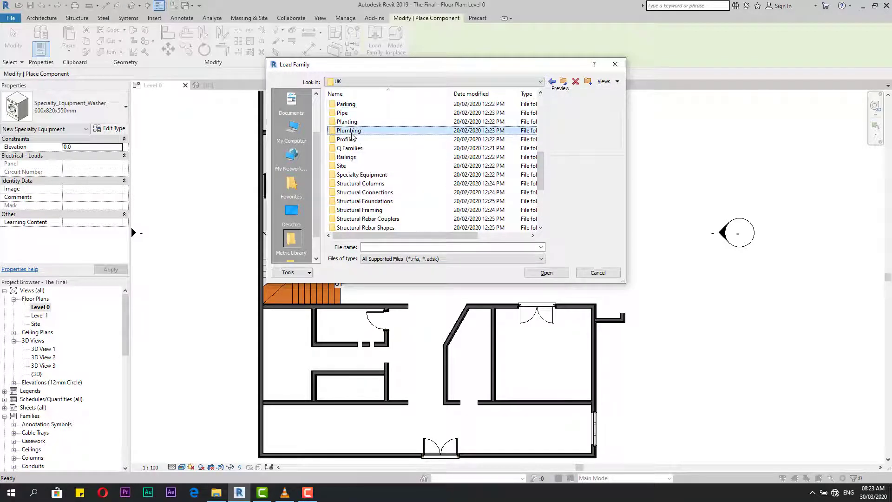
double_click(352, 135)
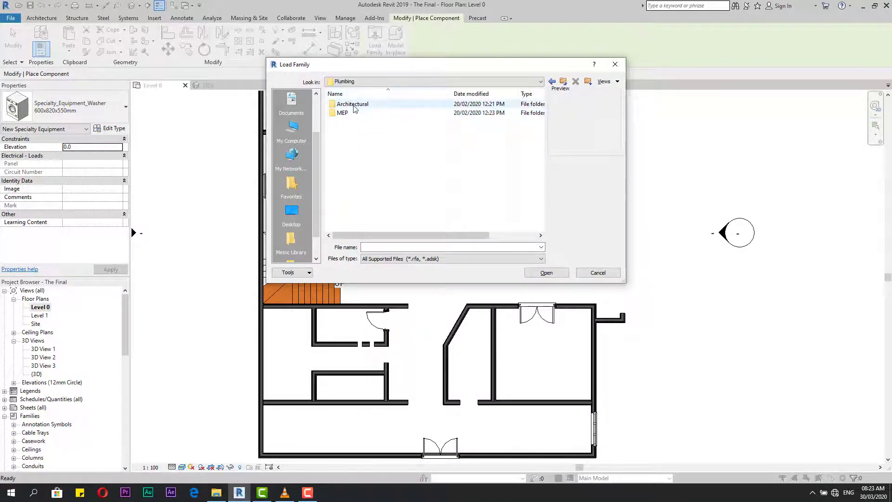
Step: Open the Bathtubs folder inside the Architectural Fixtures folder of the plumbing library
double_click(353, 105)
click(355, 118)
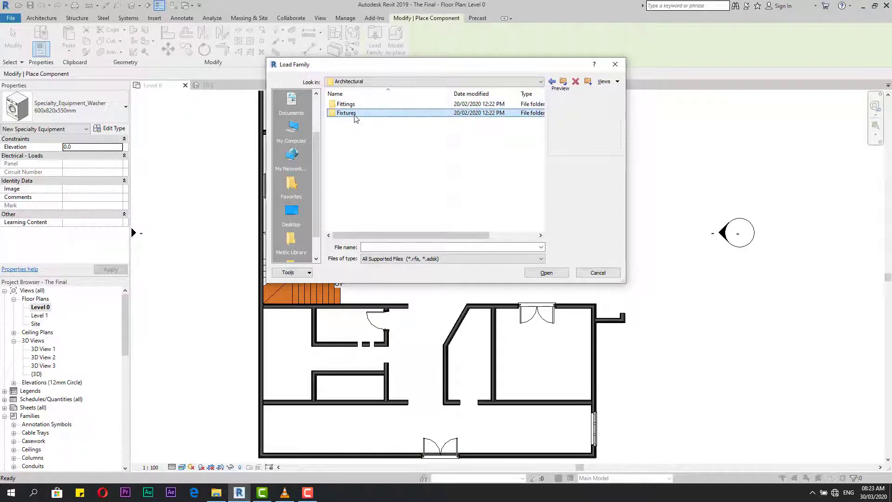
double_click(355, 114)
click(354, 106)
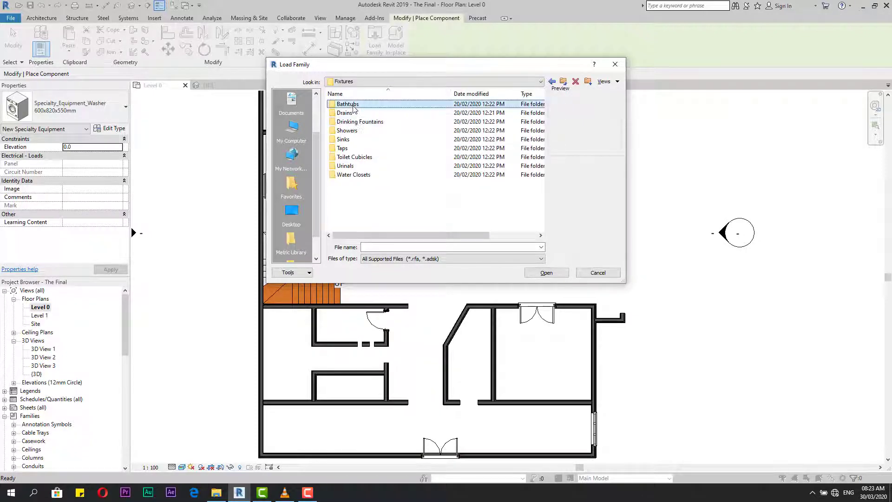
double_click(353, 107)
Step: Preview several bathtub families, including Plumbing_Fixtures_Bath_1, Bath_2D, Bath_2 and Bath_Free_Standing
click(356, 106)
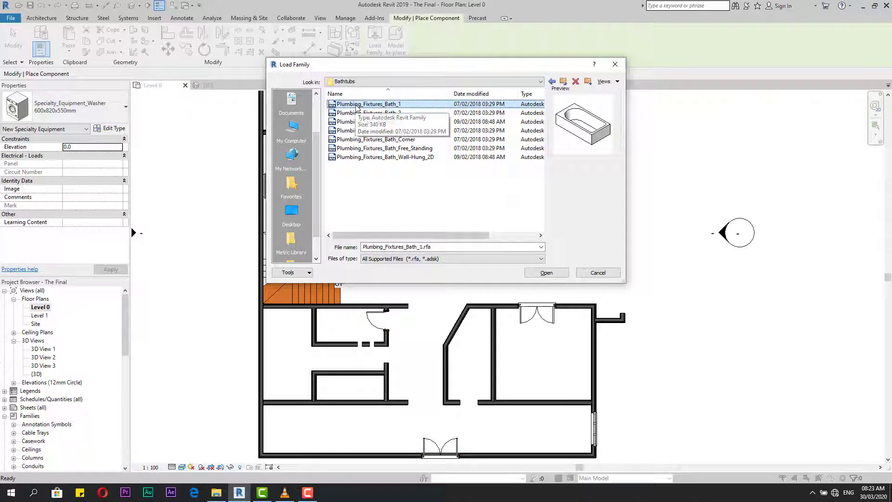
click(369, 122)
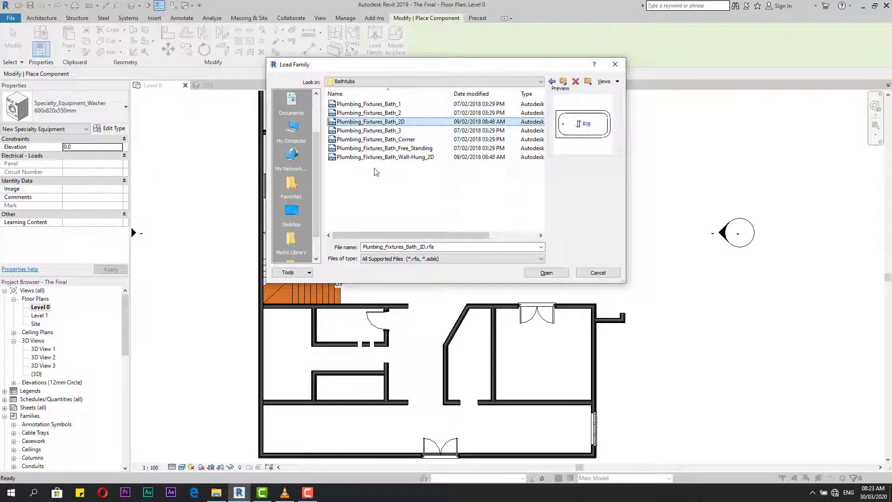
click(377, 105)
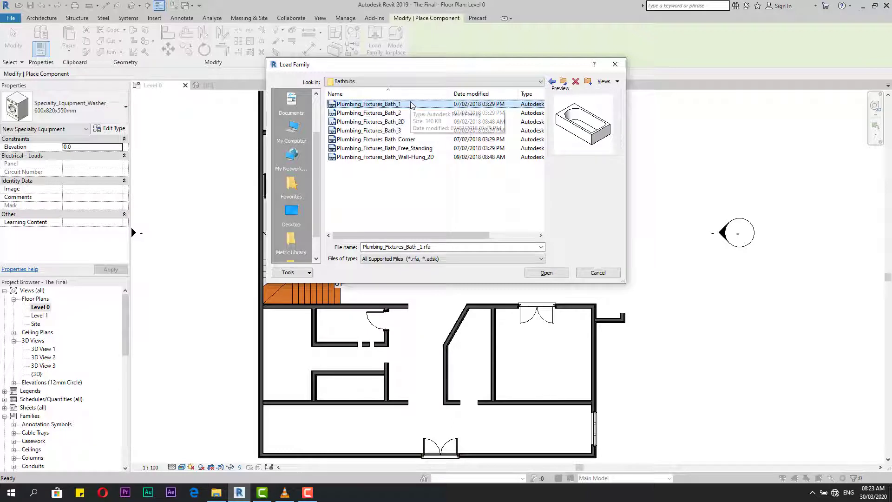
shift+click(398, 119)
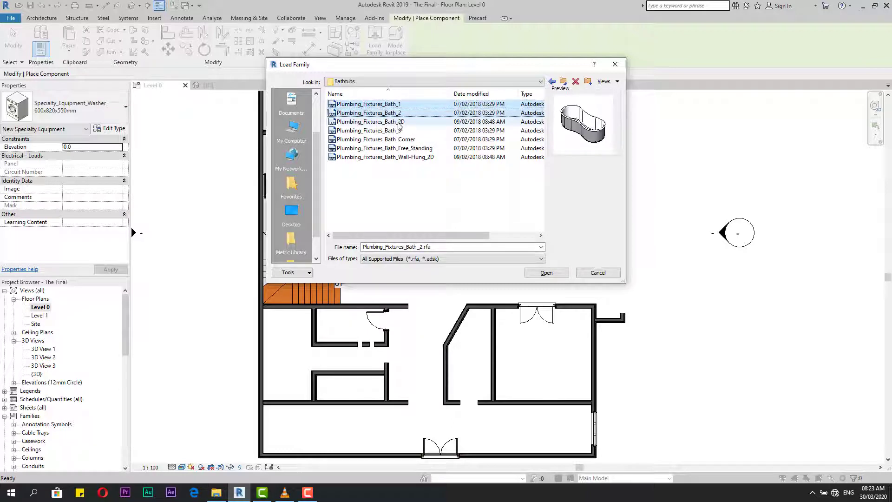
click(402, 106)
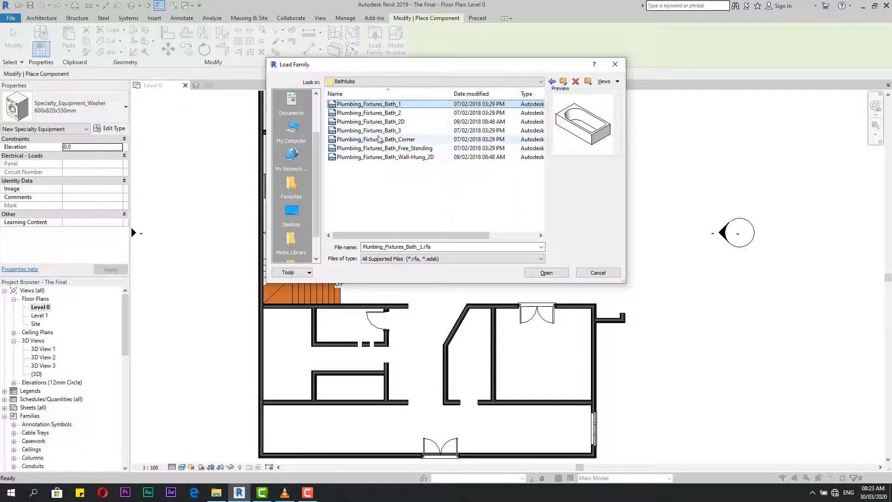
click(389, 148)
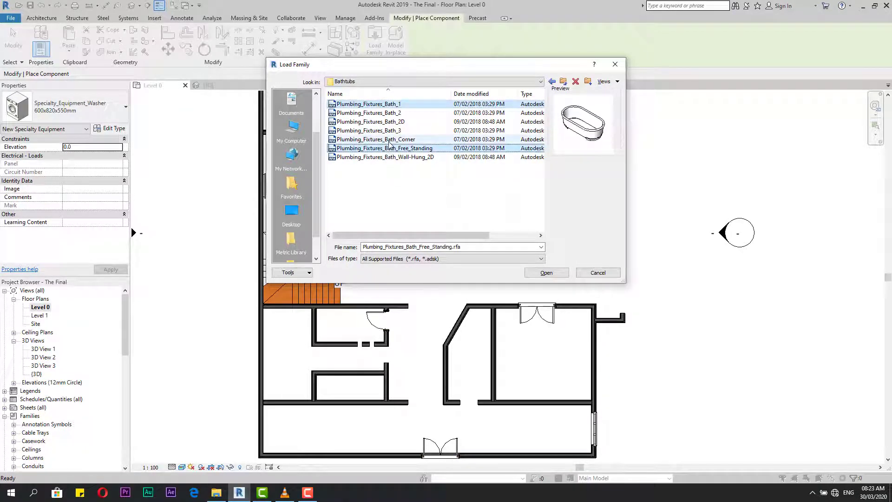
click(396, 195)
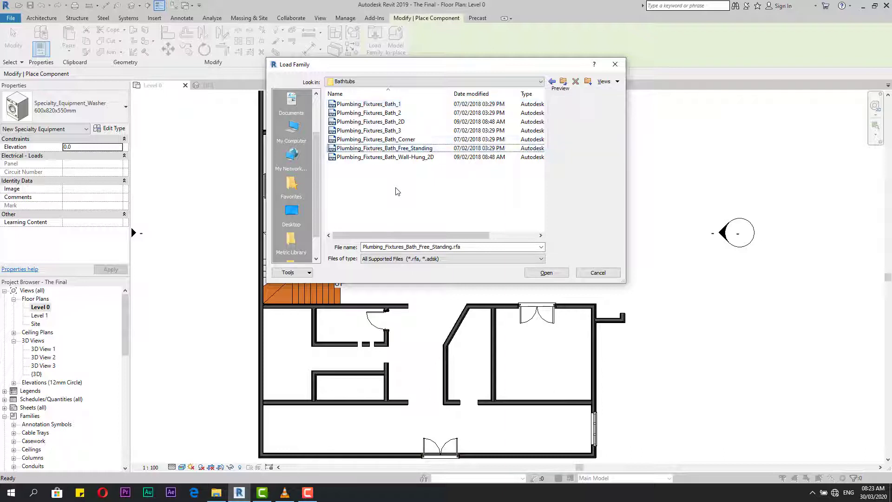
Step: Compare the Bath_2D and Bath_3 previews and load both Plumbing_Fixtures_Bath_2D and Plumbing_Fixtures_Bath_3 into the project
click(398, 122)
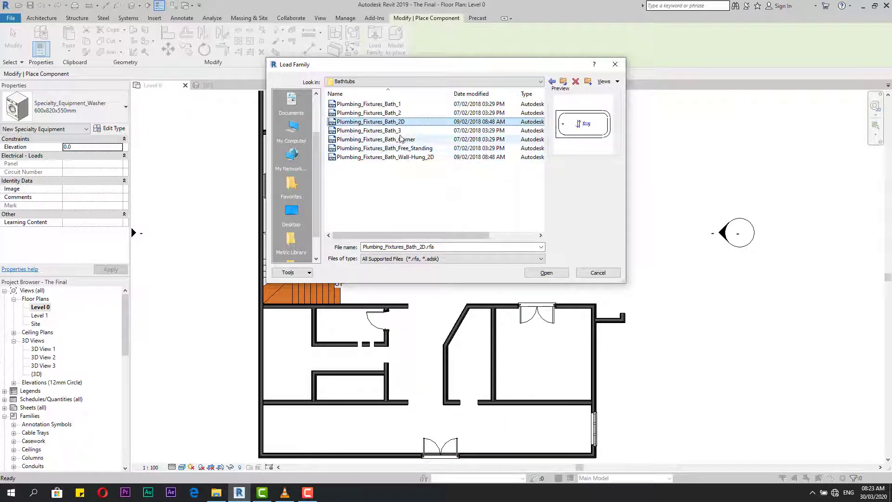
click(389, 130)
click(388, 125)
click(383, 132)
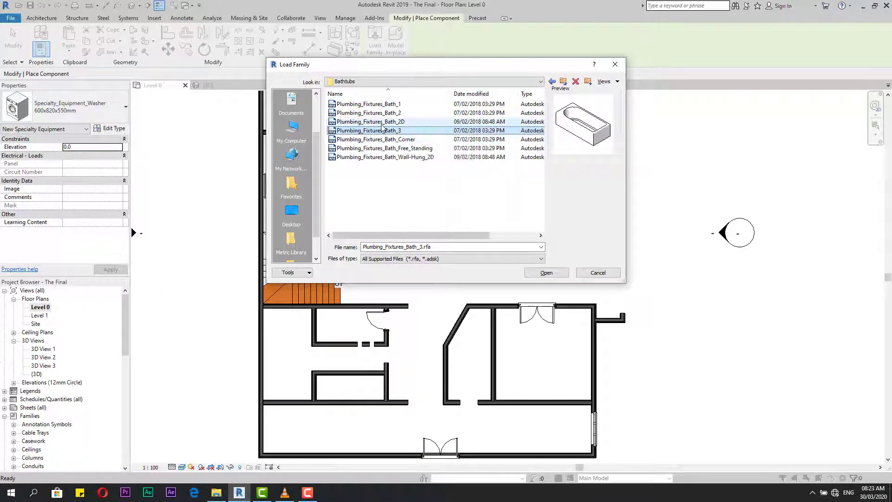
click(383, 123)
click(380, 131)
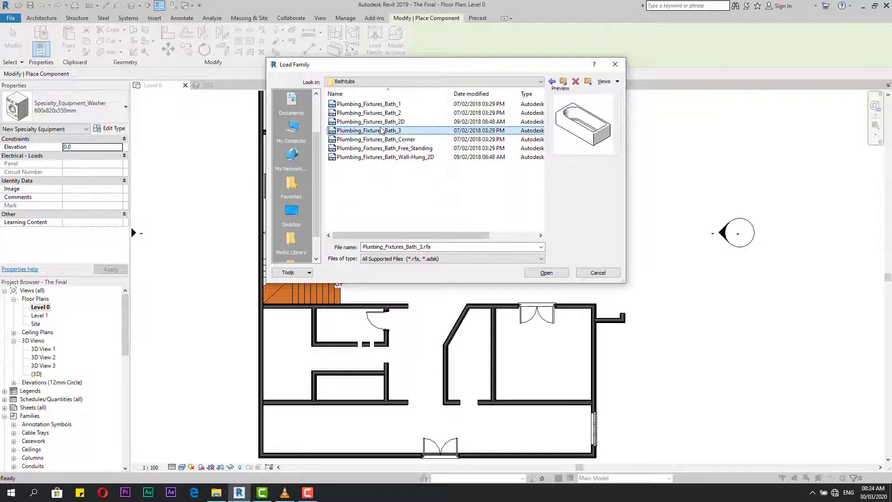
click(383, 122)
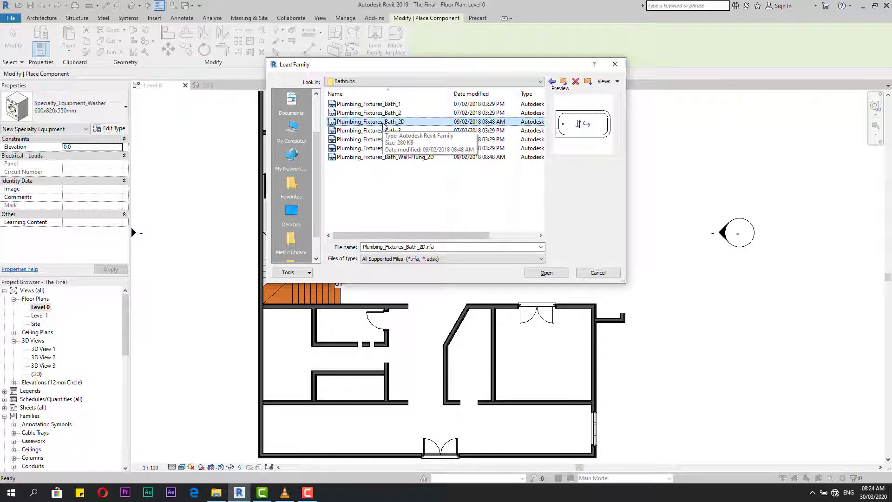
click(384, 131)
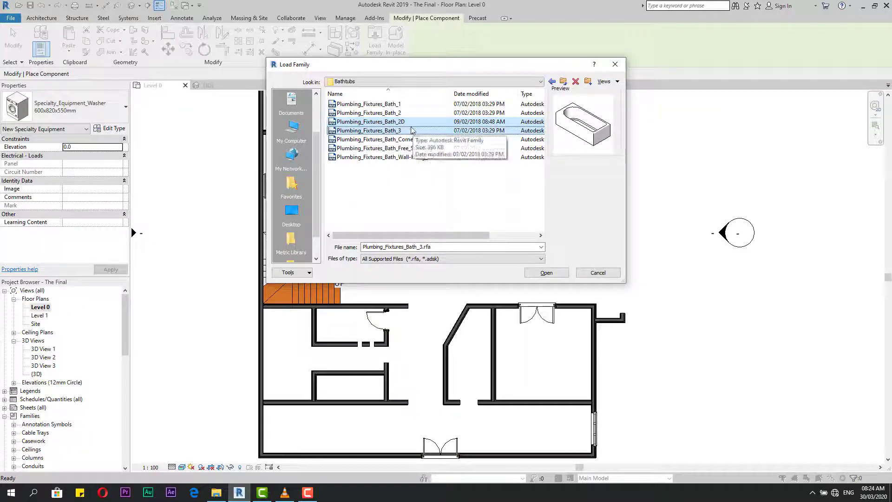
click(555, 274)
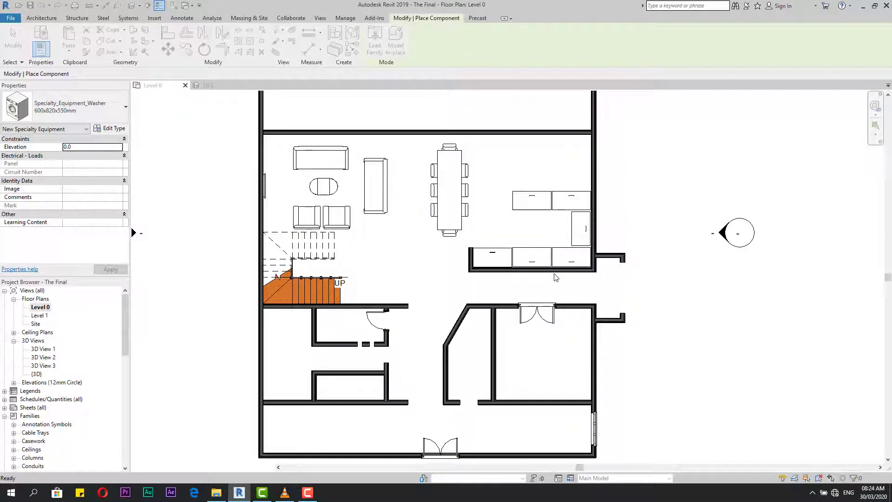
click(106, 115)
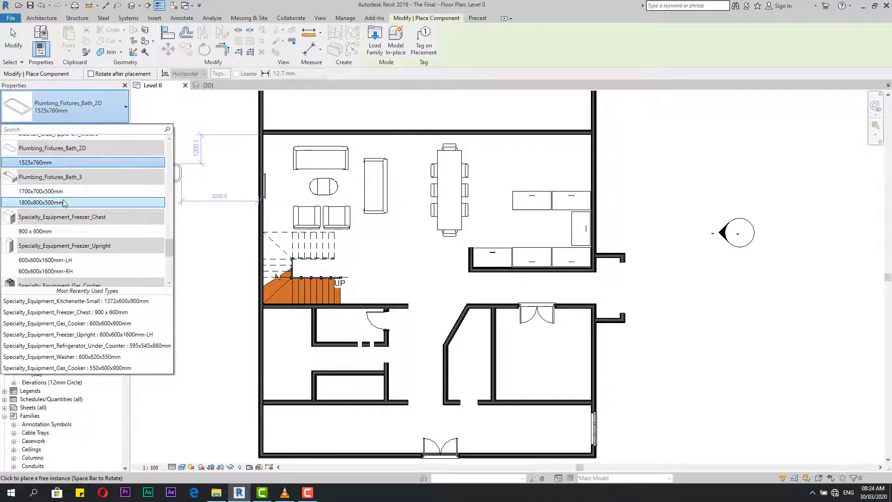
scroll(90, 174, up, 10)
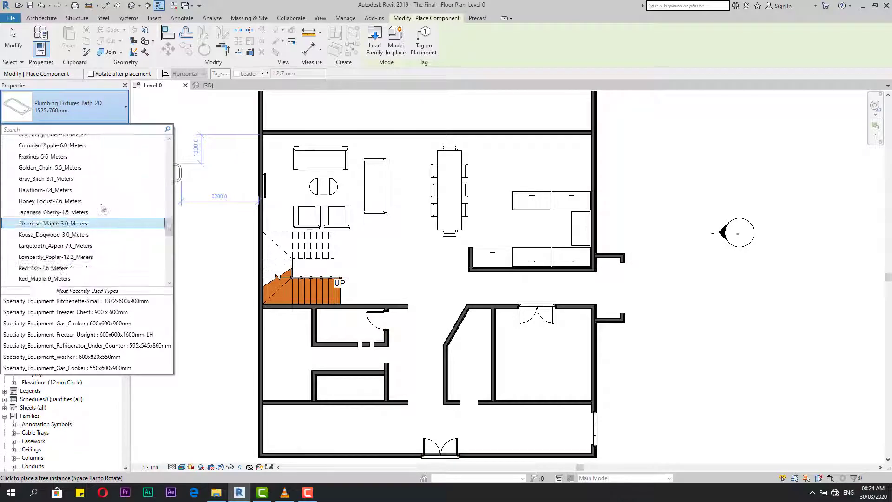
scroll(89, 174, up, 1)
key(Escape)
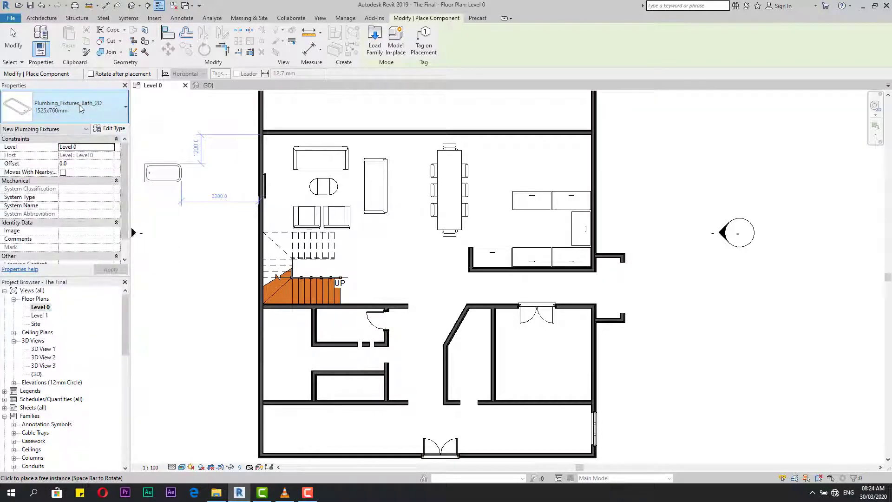
key(Escape)
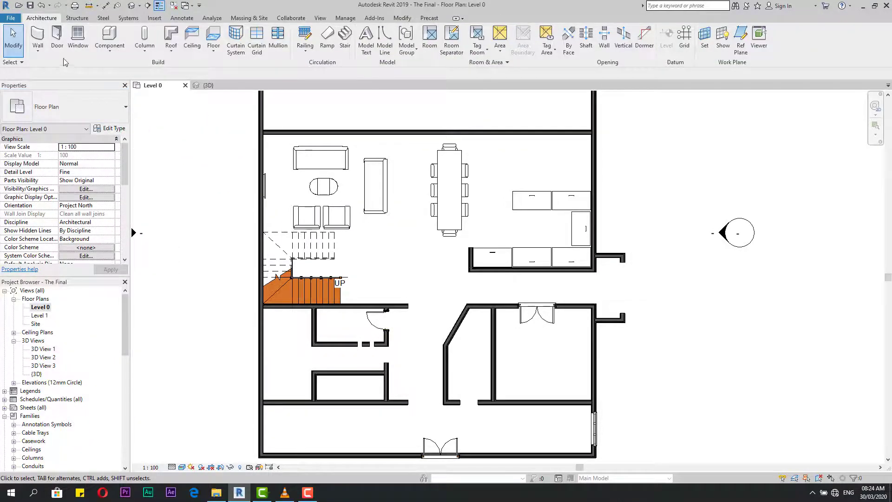
Step: Place a Plumbing_Fixtures_Bath_3 bathtub of type 1700x700x500mm beside the staircase, just above the bathroom's upper wall
click(110, 37)
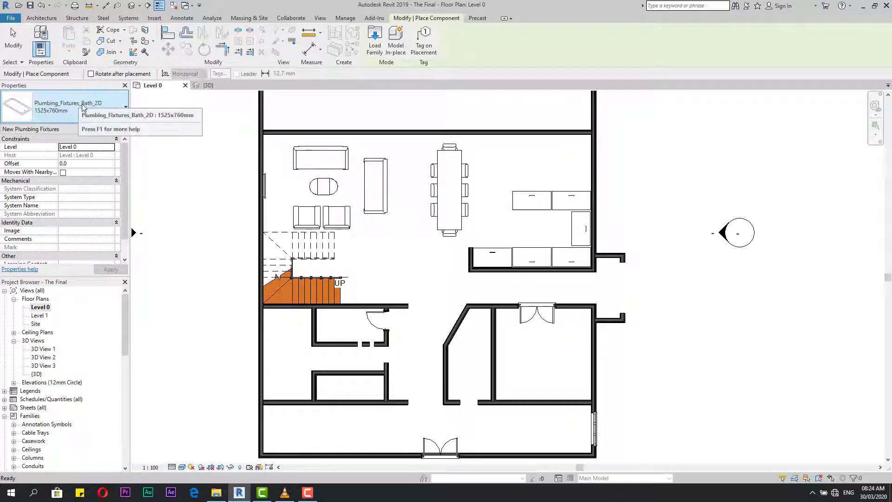
click(81, 109)
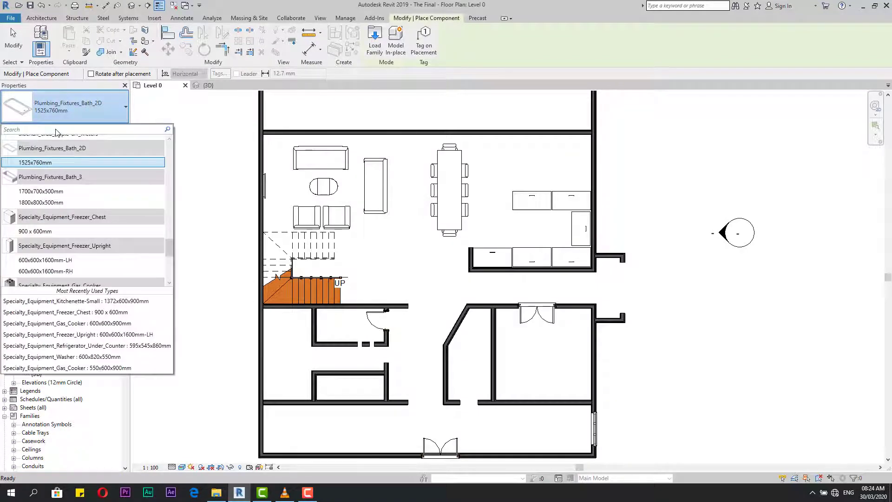
text(plum)
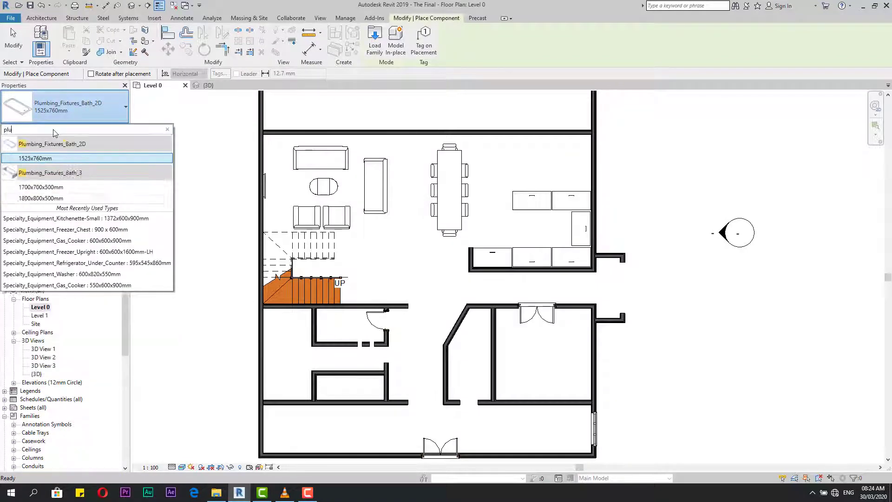
click(51, 188)
scroll(391, 282, up, 5)
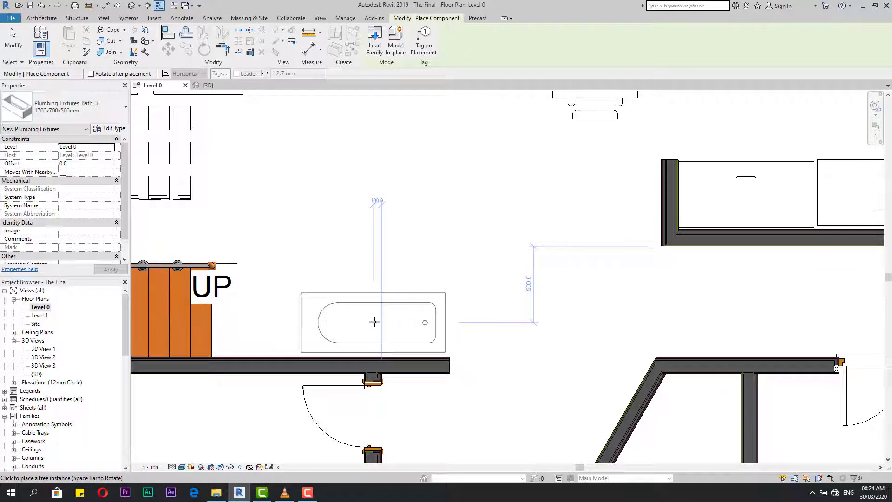
scroll(374, 321, down, 3)
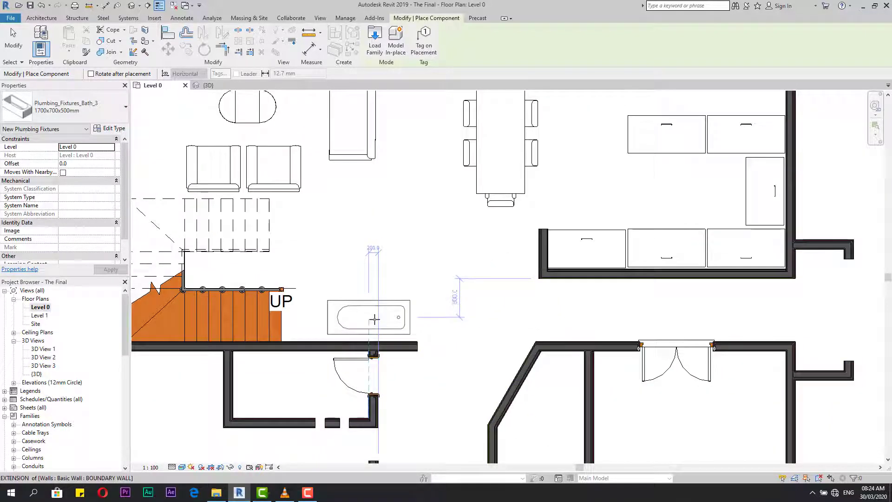
scroll(303, 361, up, 2)
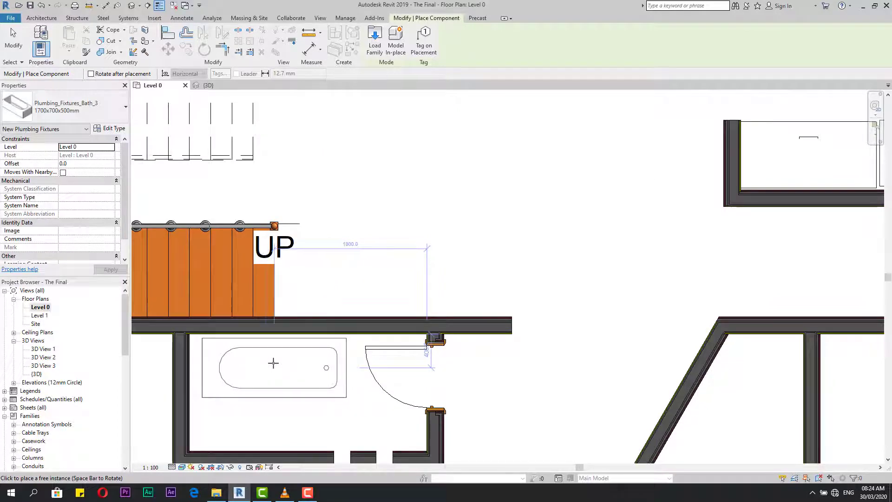
scroll(274, 367, down, 2)
scroll(397, 267, down, 4)
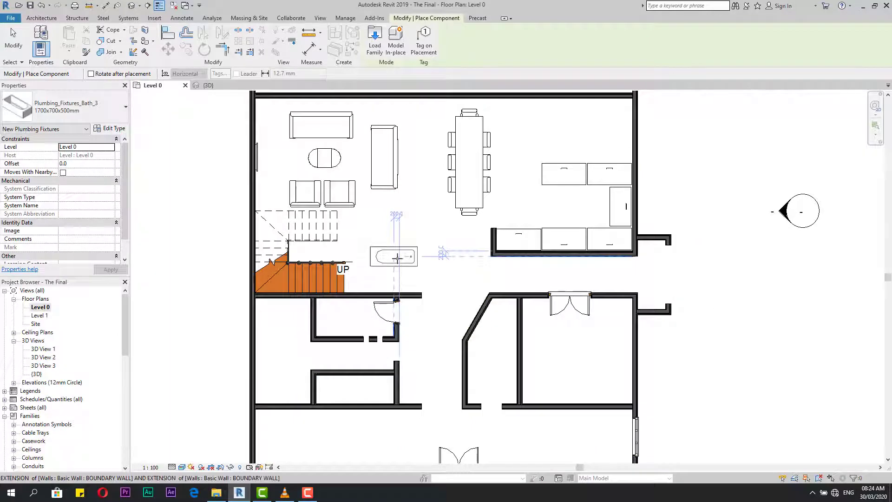
scroll(397, 259, up, 5)
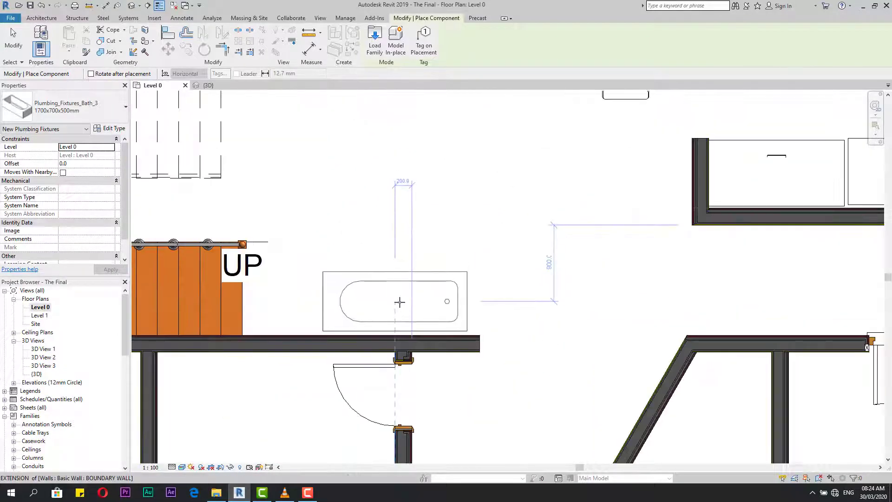
click(403, 301)
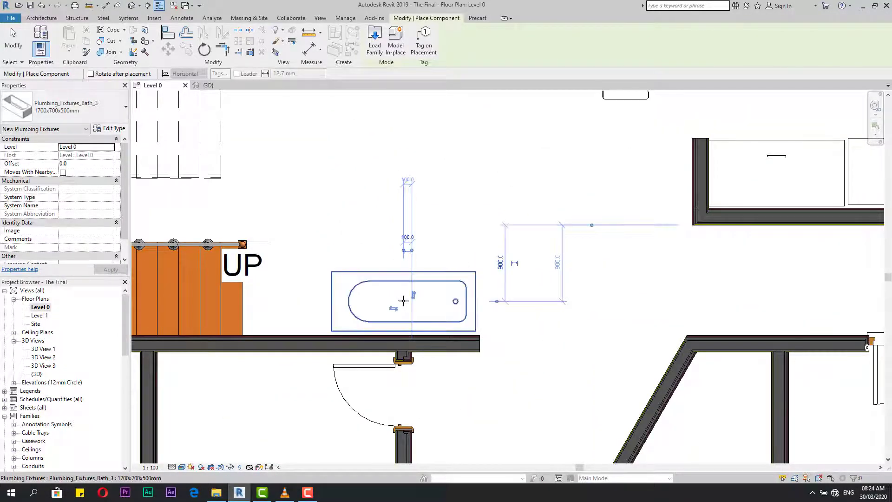
key(Escape)
key(Escape)
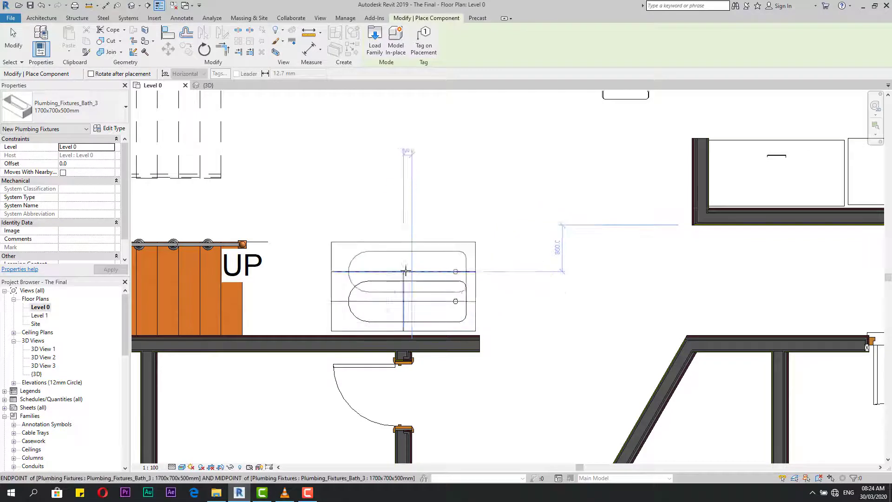
key(Escape)
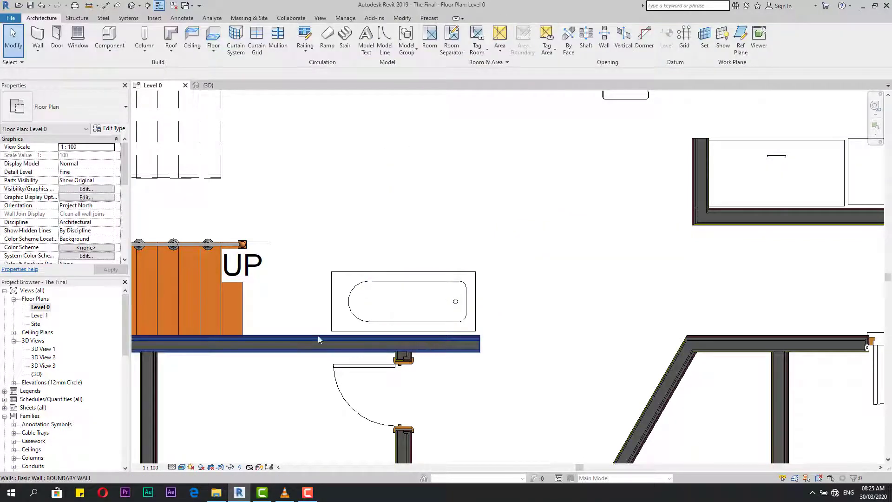
Step: Place a Plumbing_Fixtures_Bath_2D bathtub of type 1525x760mm directly above the first bathtub
click(350, 276)
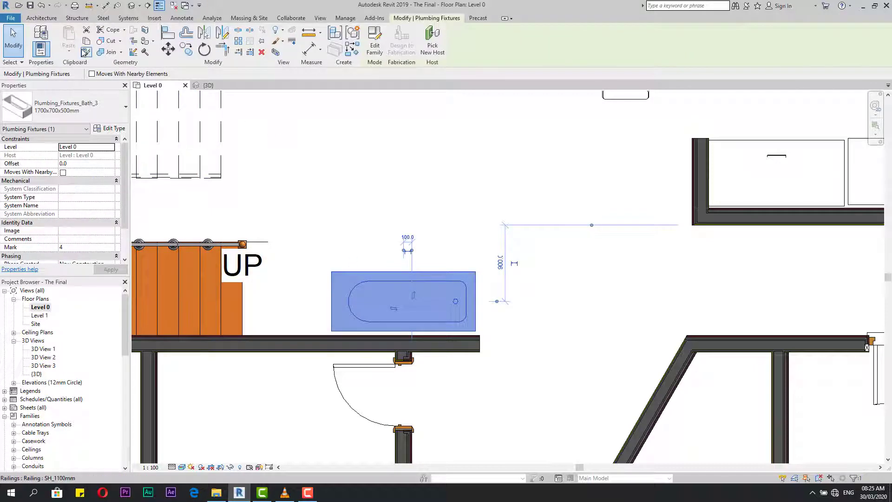
click(84, 52)
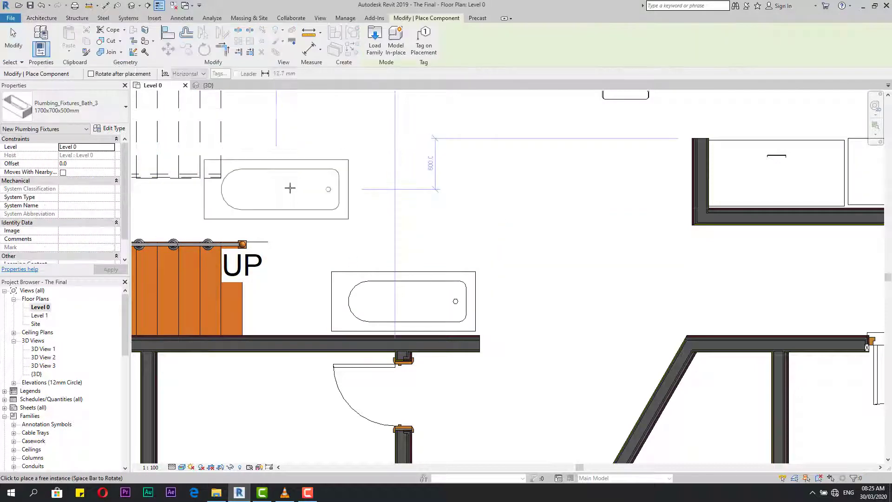
click(111, 113)
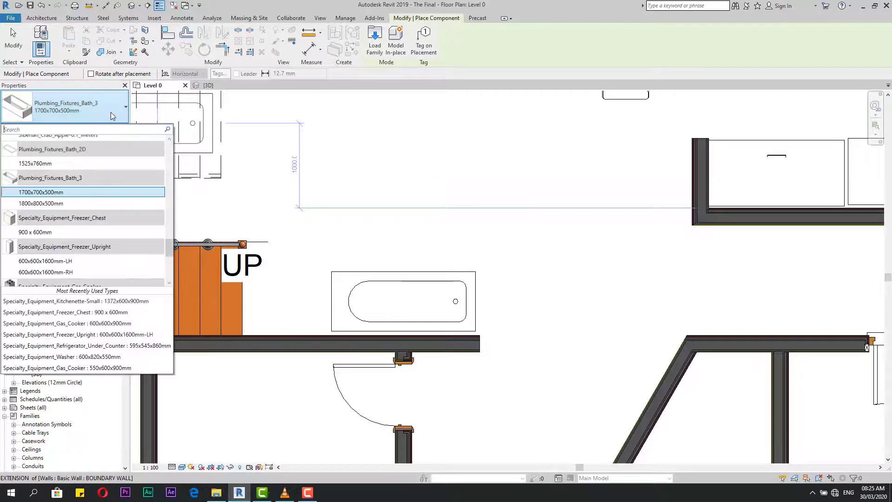
click(62, 164)
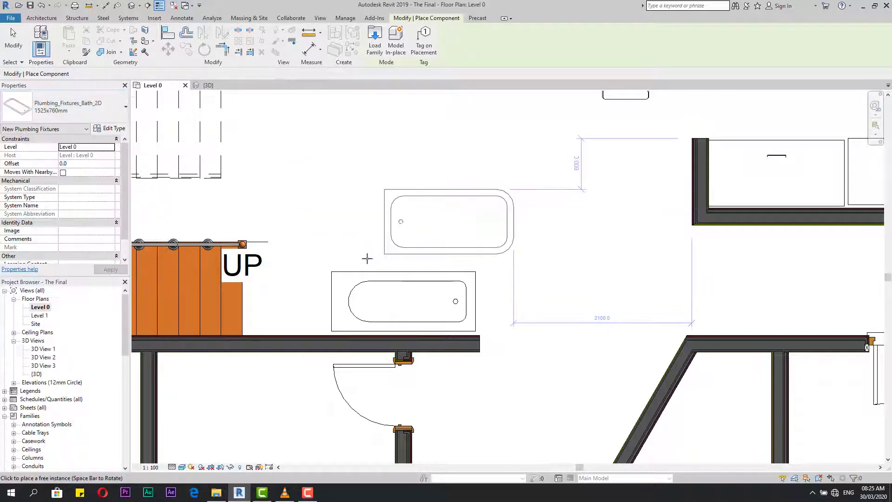
click(413, 254)
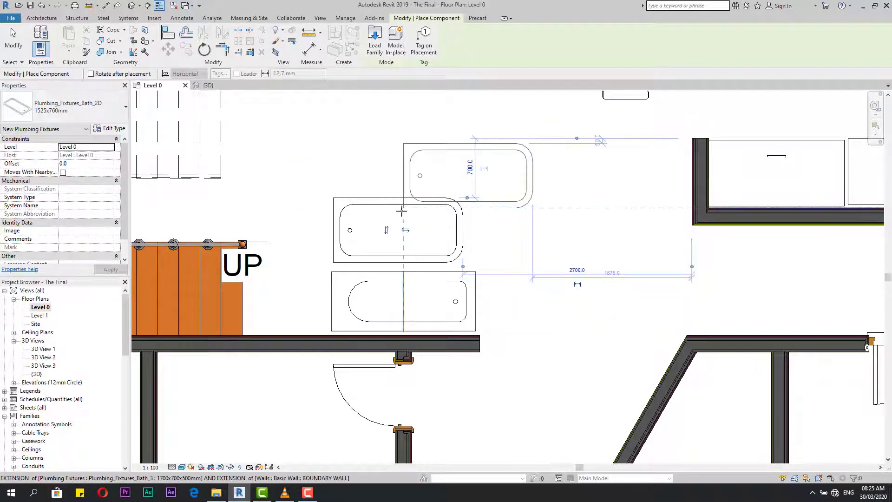
scroll(413, 251, down, 3)
scroll(415, 244, up, 4)
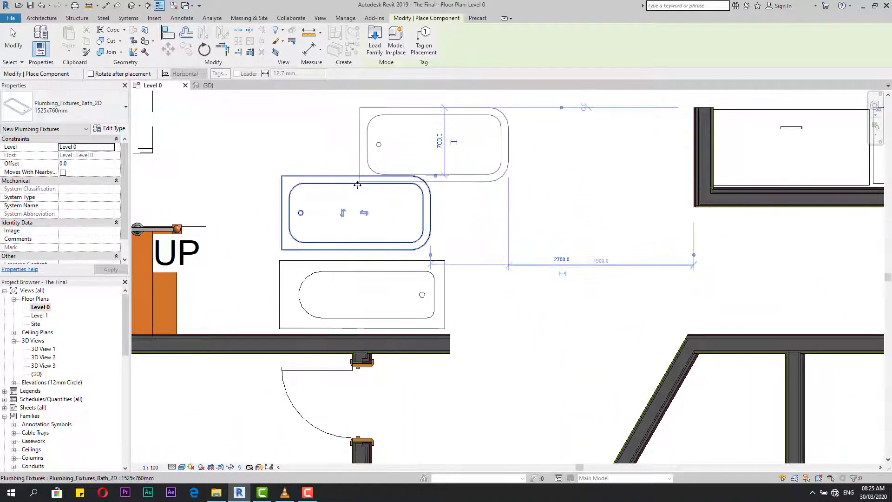
scroll(358, 185, down, 1)
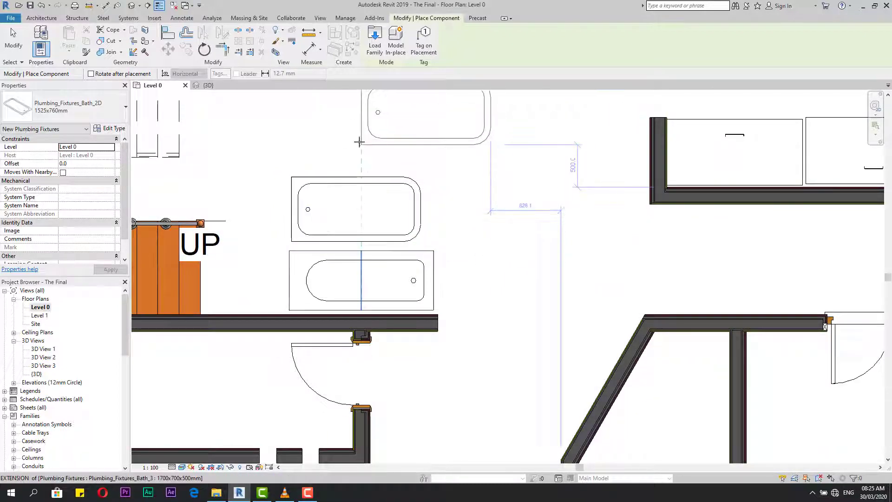
key(Escape)
key(Escape)
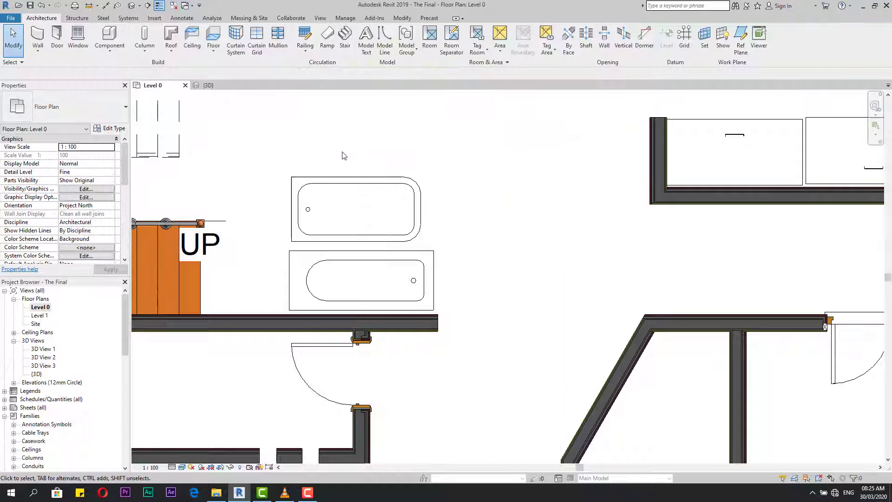
Step: Start placing another component and choose the Casework_Base_Dbl type 400x600x900mm
click(109, 37)
scroll(248, 170, down, 2)
click(63, 108)
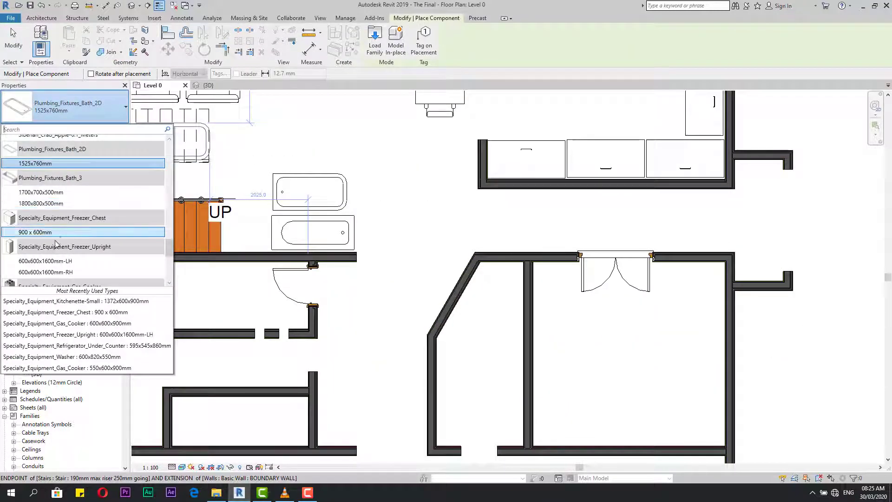
scroll(60, 231, up, 6)
scroll(60, 186, up, 8)
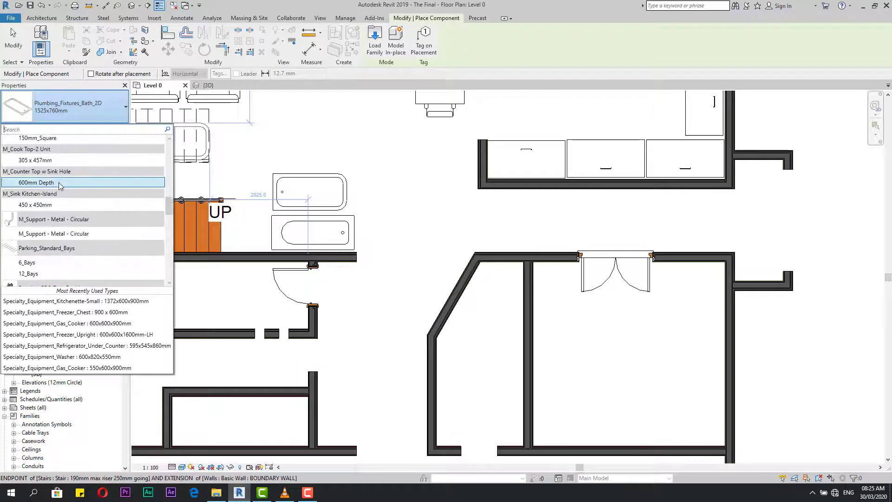
scroll(60, 188, up, 8)
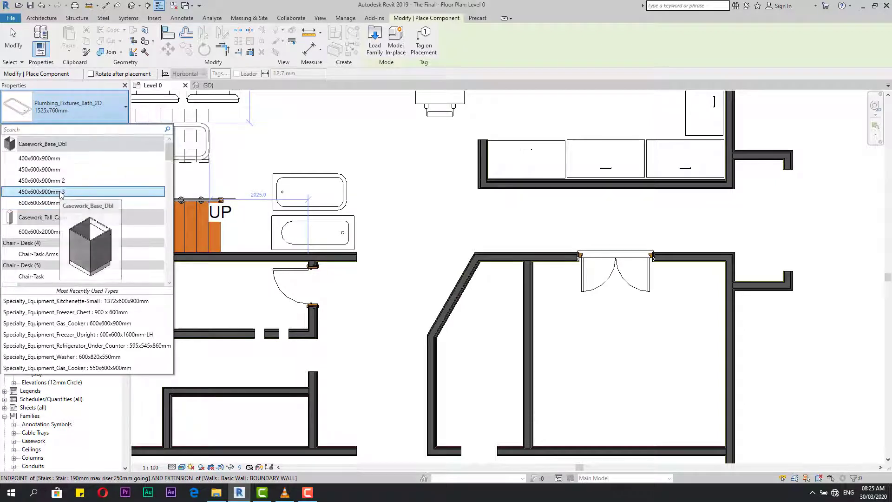
click(45, 159)
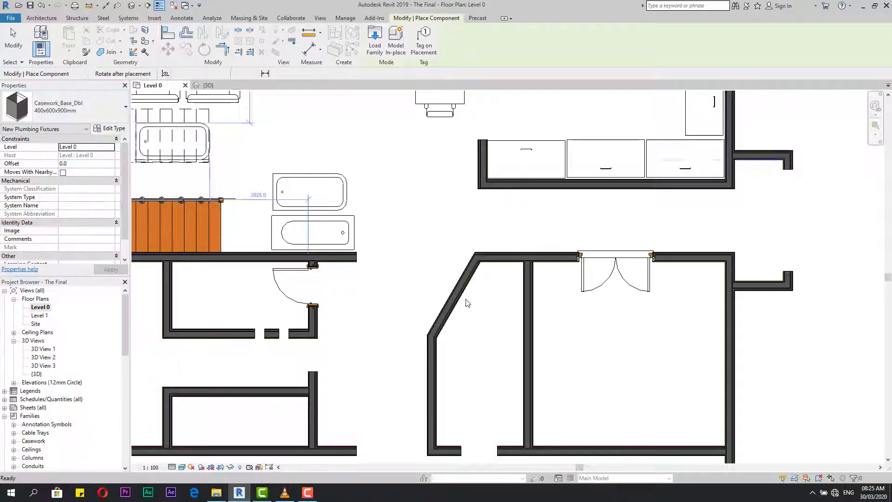
Step: Rotate the base cabinet to align with the angled wall and place it against that wall's inner face
scroll(500, 311, up, 4)
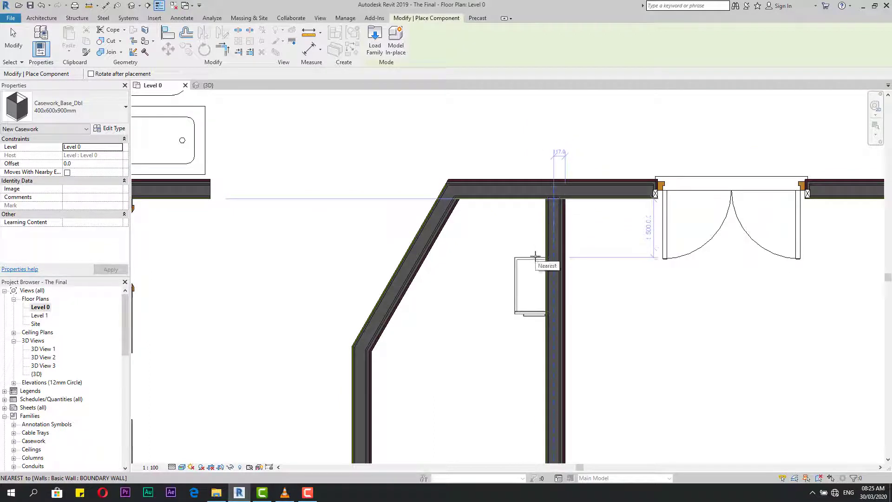
key(space)
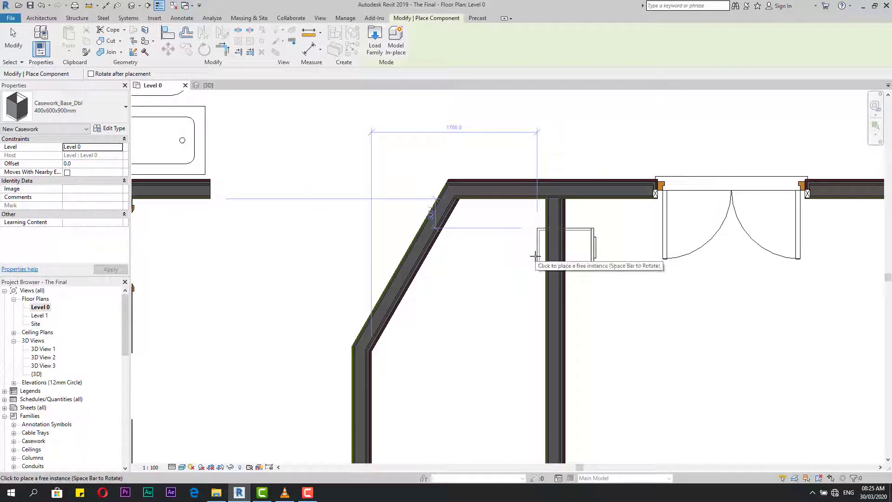
key(space)
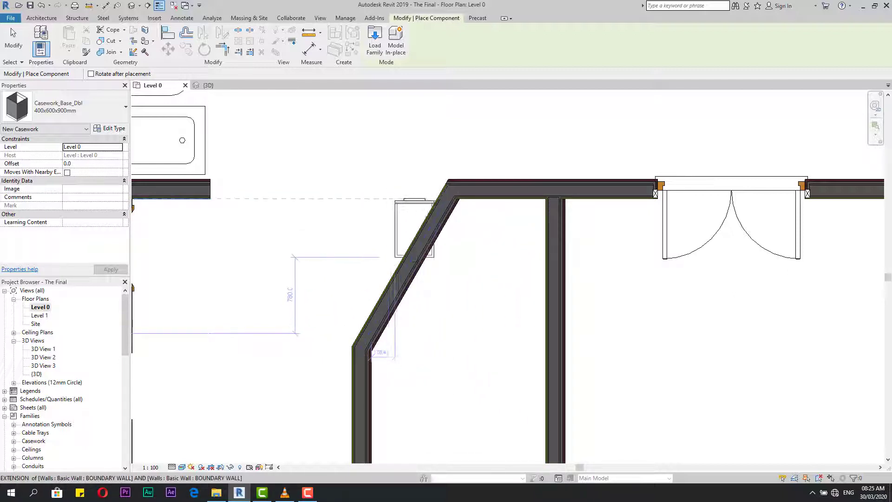
key(space)
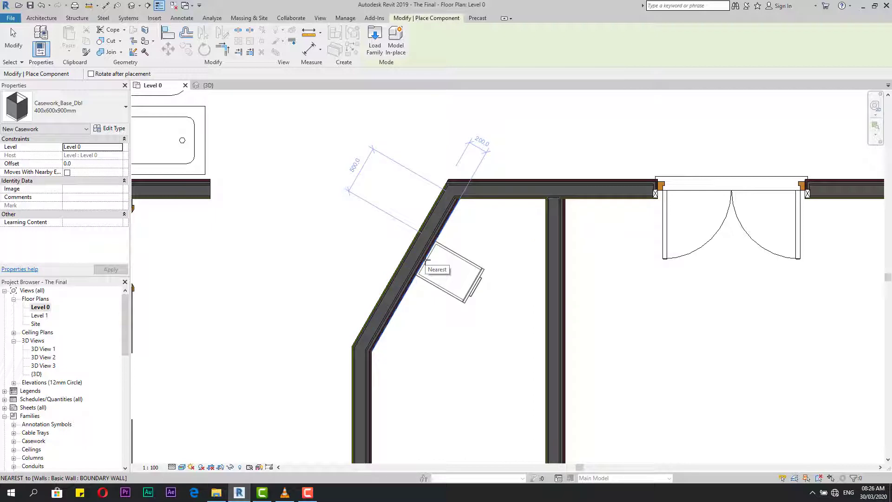
click(425, 262)
scroll(436, 274, down, 2)
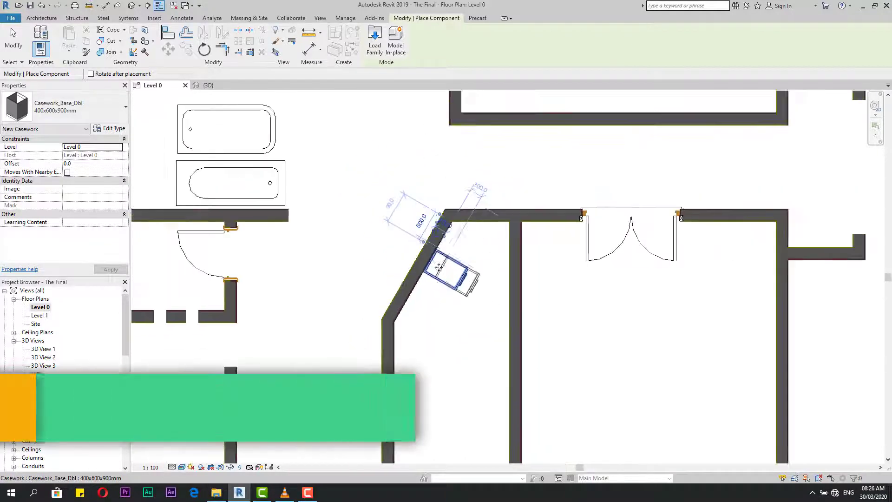
scroll(439, 278, up, 2)
key(Escape)
key(Escape)
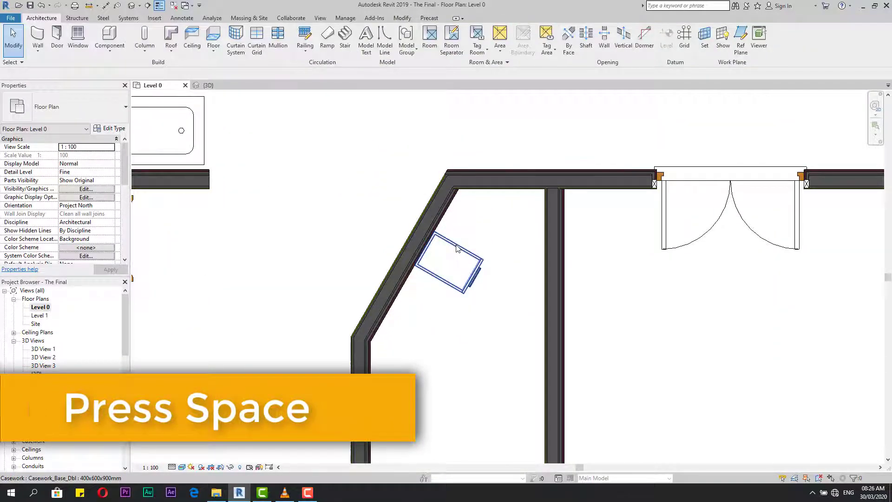
Step: Set the cabinet's perpendicular distance to the angled wall to 300 mm and change its distance along the wall
click(457, 248)
scroll(442, 232, up, 3)
click(446, 186)
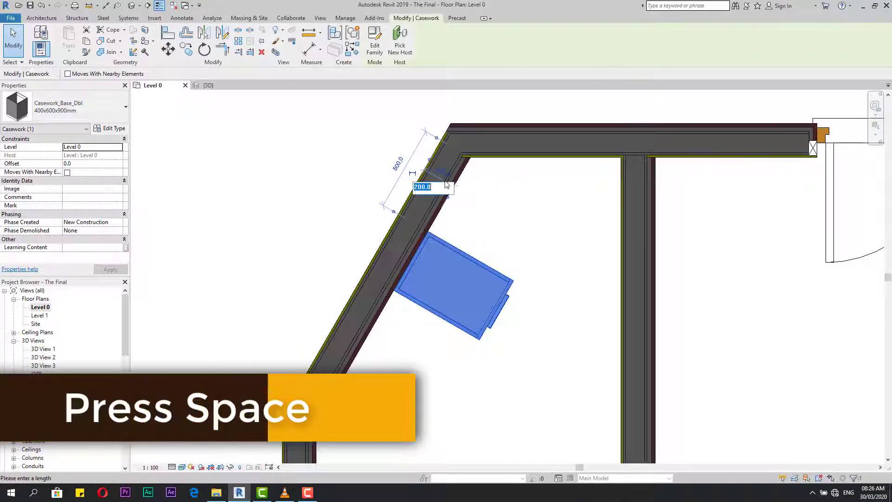
text(300)
key(Return)
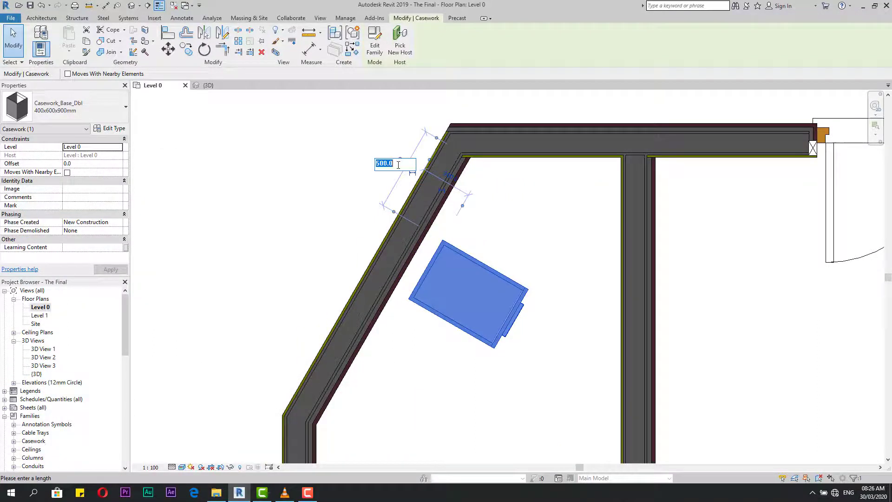
text(0)
key(Return)
key(Escape)
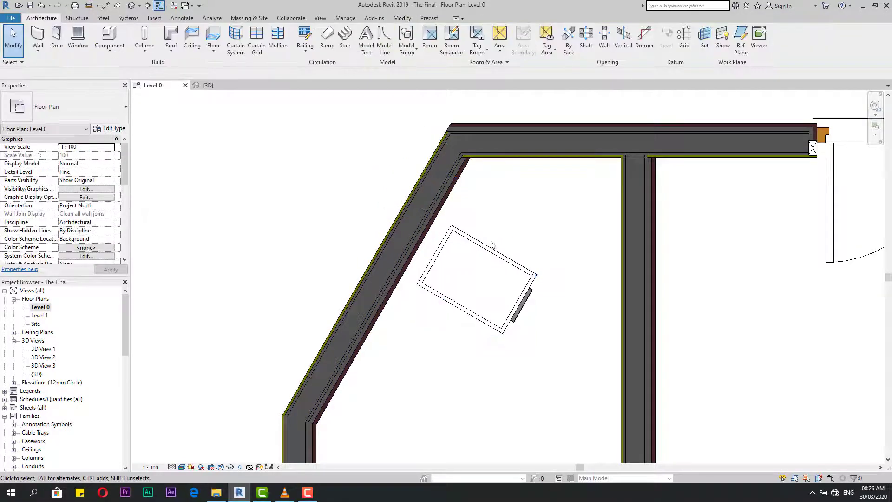
Step: Move the cabinet from its lower corner, parallel to the angled wall, closer to the room's upper corner
click(481, 236)
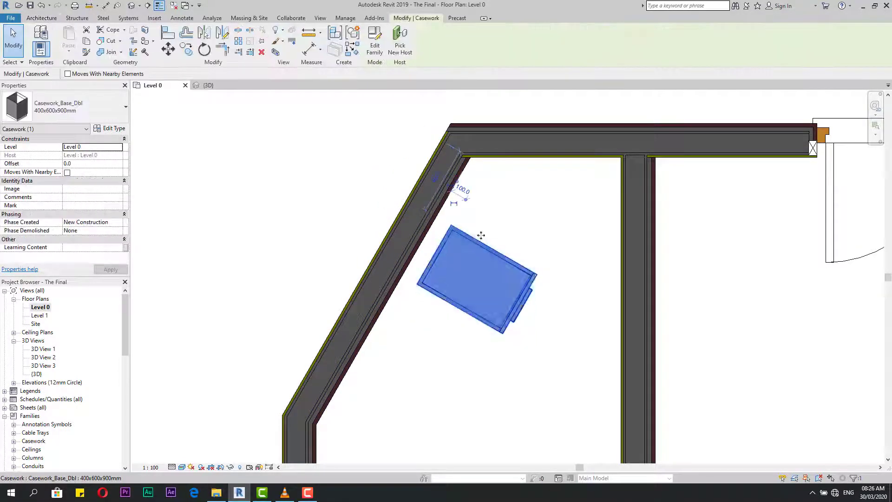
click(166, 51)
click(418, 280)
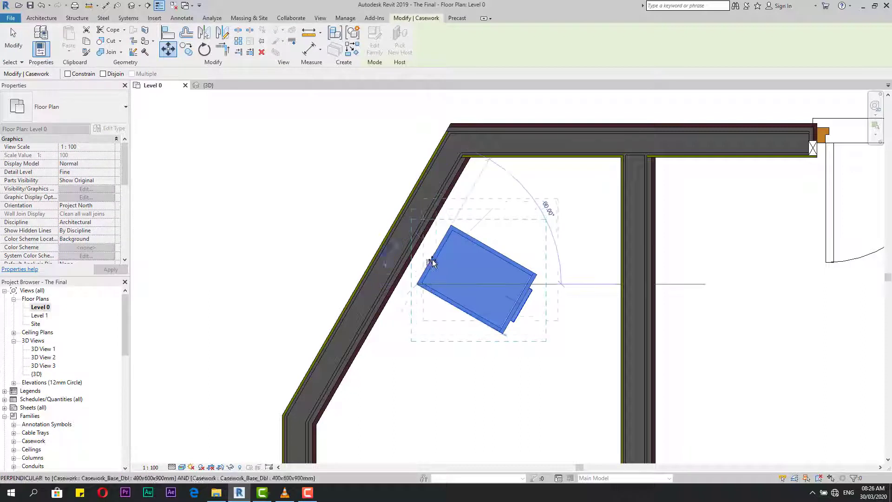
click(436, 251)
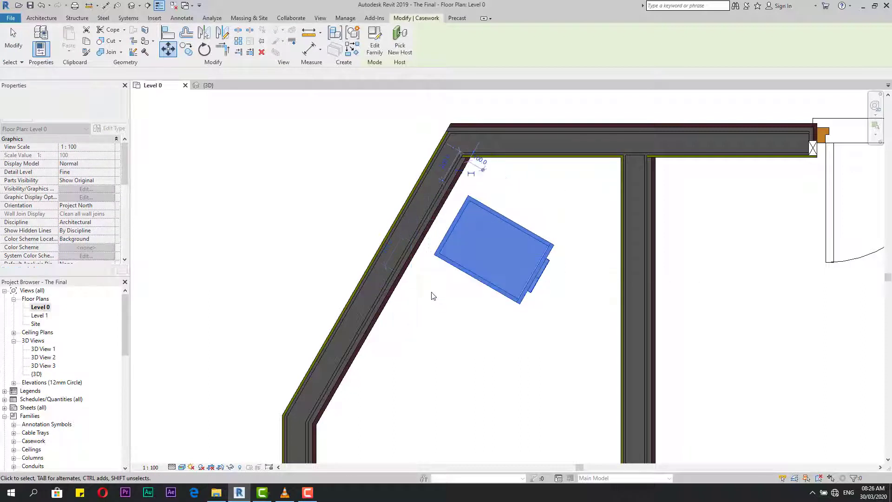
Step: Copy the base cabinet from its upper corner to just below itself, parallel to the angled wall
click(188, 54)
click(468, 197)
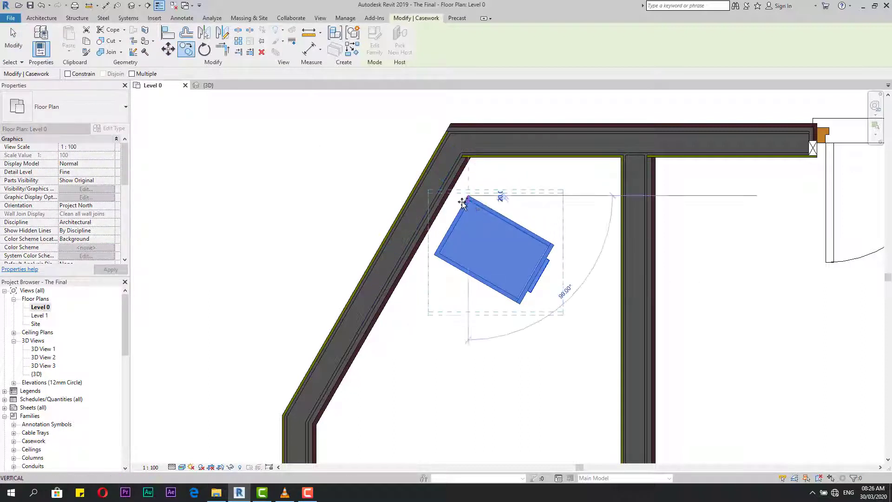
click(432, 257)
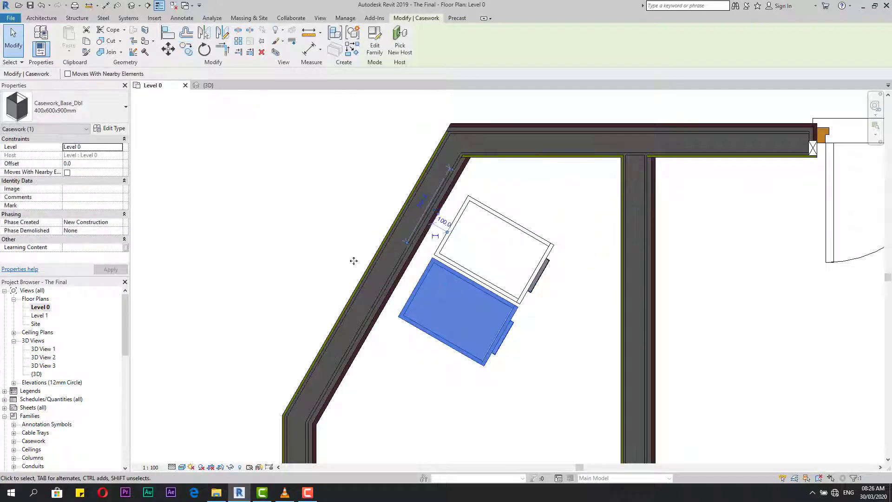
scroll(448, 280, up, 3)
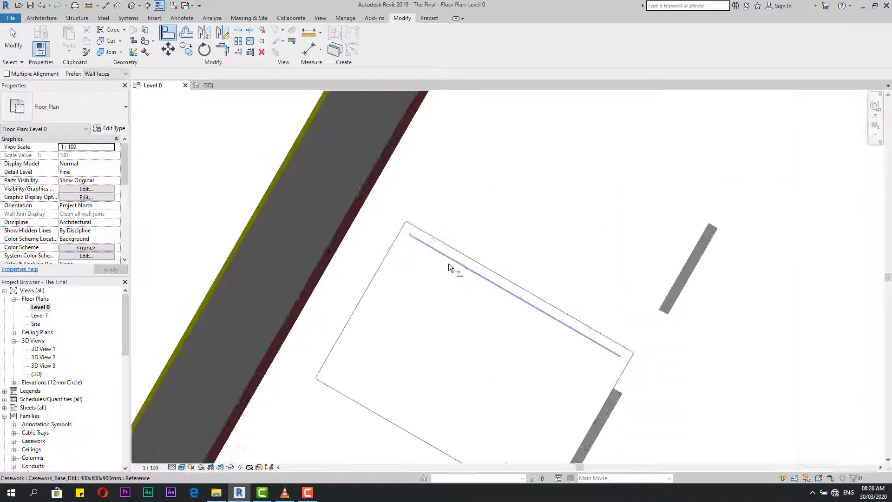
scroll(436, 270, down, 3)
scroll(382, 244, down, 5)
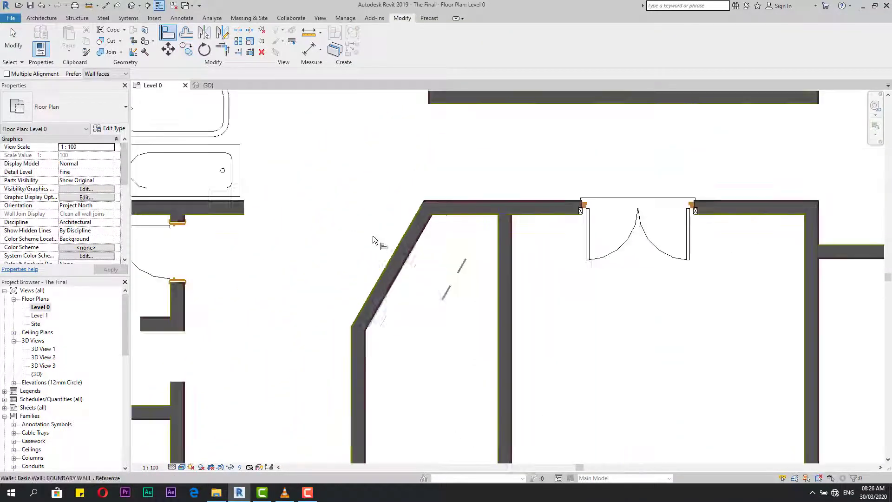
key(Escape)
scroll(521, 278, down, 5)
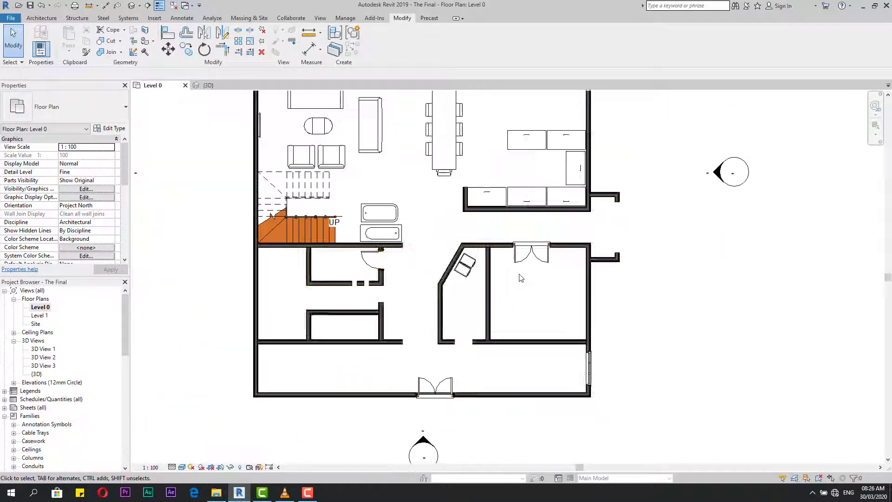
Step: Open the default 3D view and examine the two bathtubs beside the staircase from several angles
click(131, 6)
scroll(475, 272, down, 6)
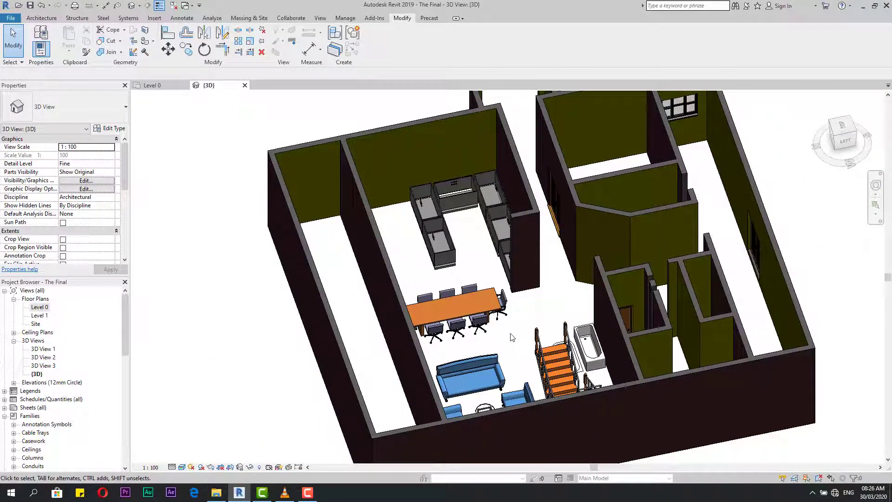
shift+middle_drag(518, 342, 769, 339)
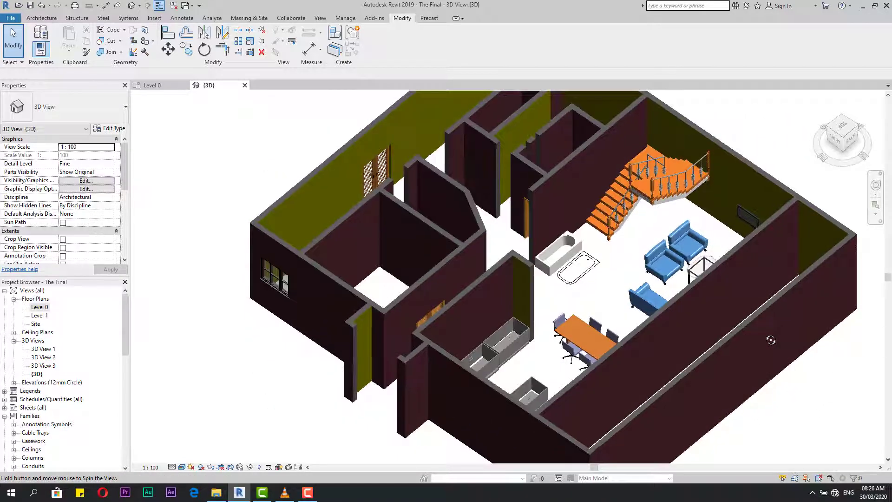
shift+middle_drag(771, 340, 696, 307)
scroll(591, 282, down, 2)
scroll(593, 284, up, 2)
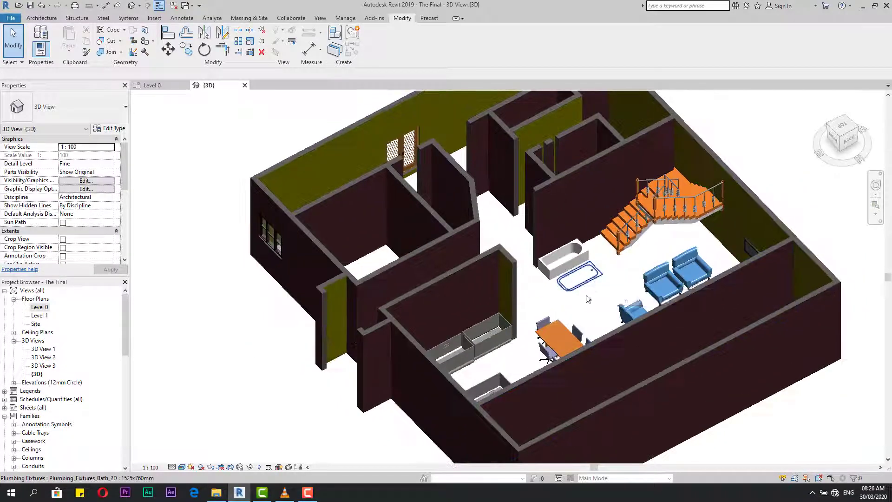
shift+middle_drag(584, 298, 599, 288)
scroll(598, 287, up, 3)
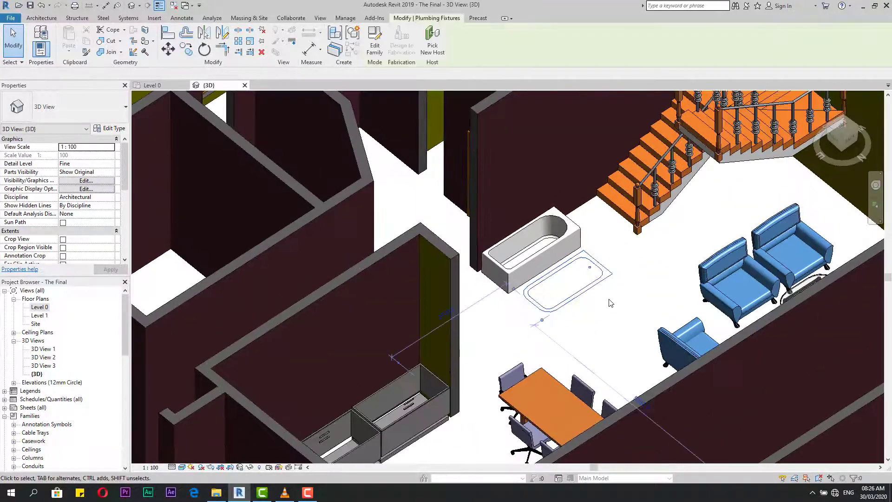
click(545, 257)
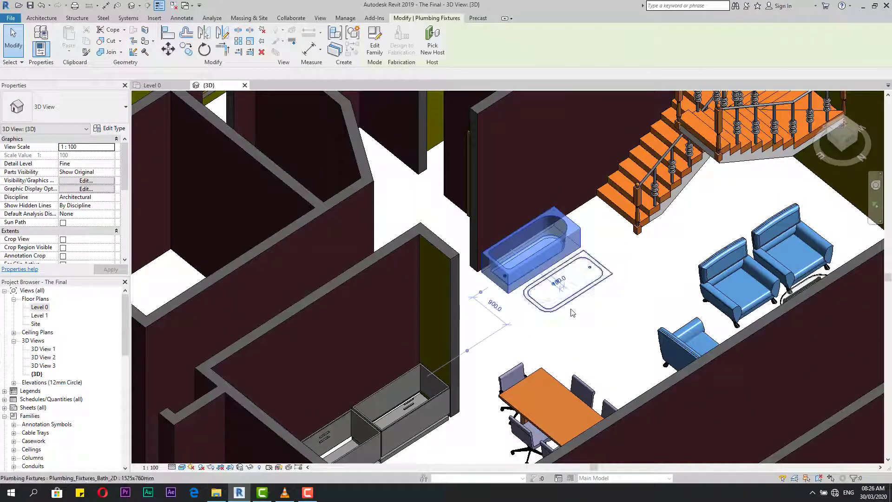
click(599, 326)
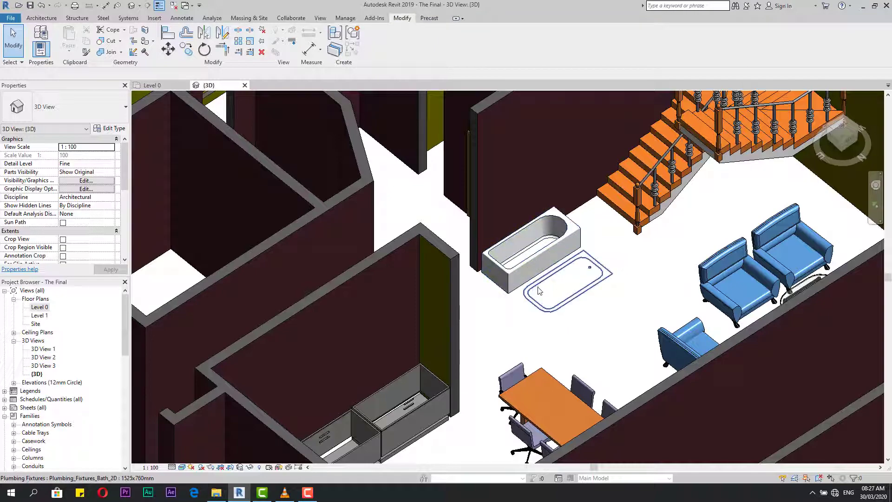
scroll(539, 284, down, 3)
shift+middle_drag(549, 299, 650, 345)
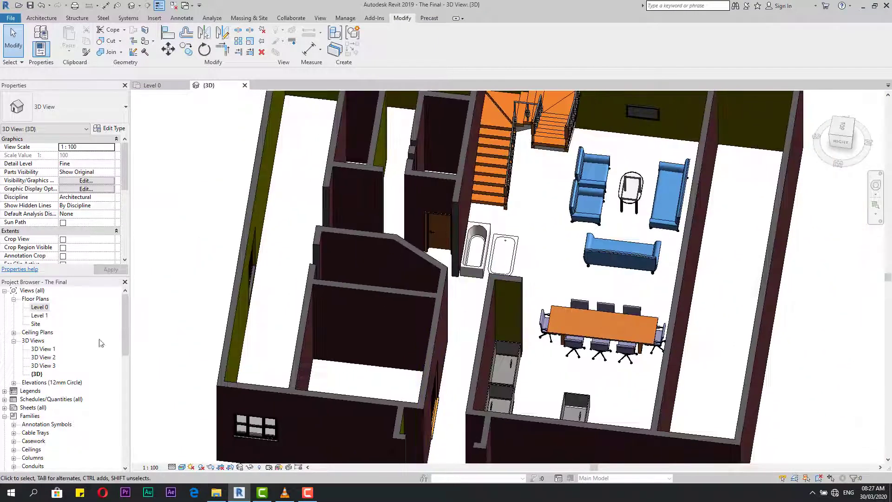
Step: Examine the armchairs and the seating arrangement in the living area up close in 3D
click(594, 213)
scroll(544, 260, up, 3)
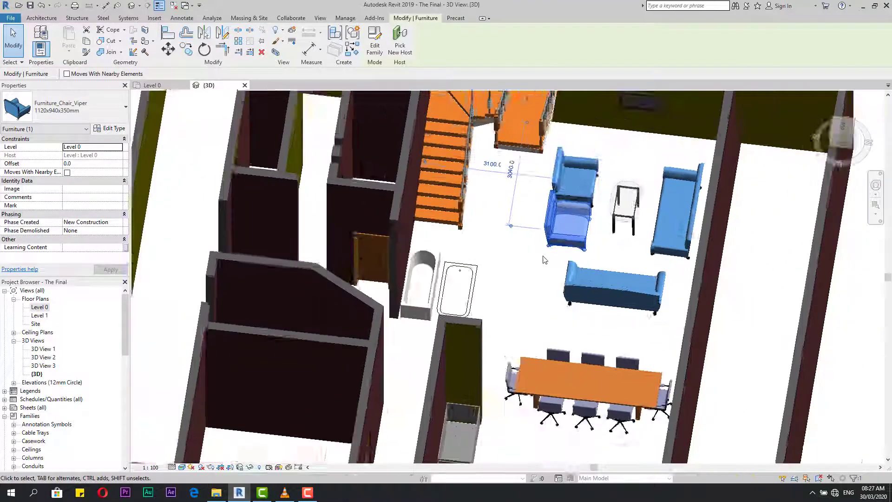
scroll(576, 158, up, 3)
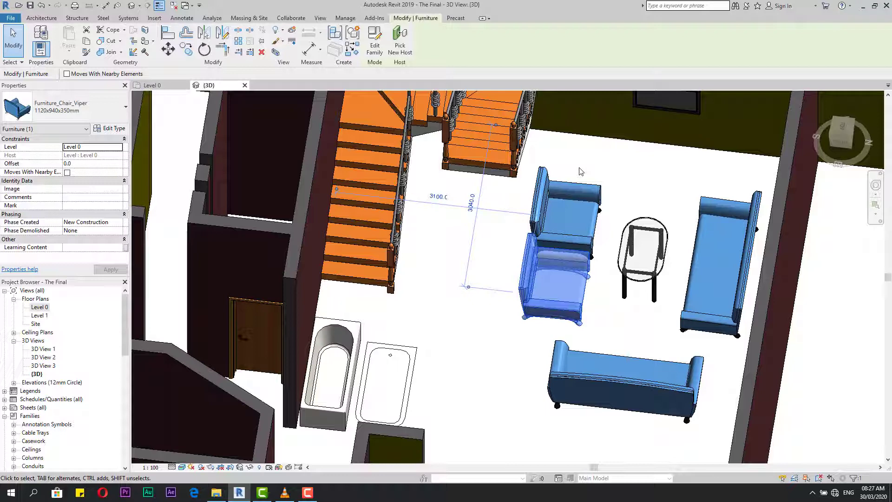
click(580, 172)
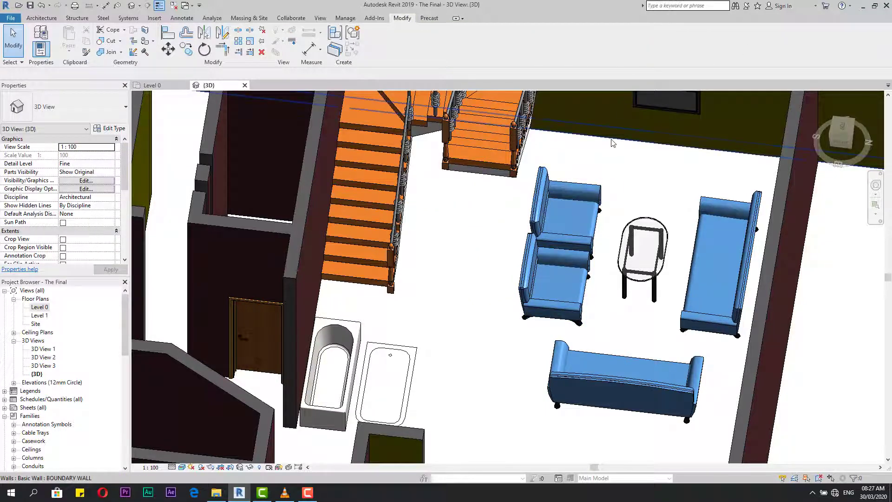
scroll(561, 193, down, 7)
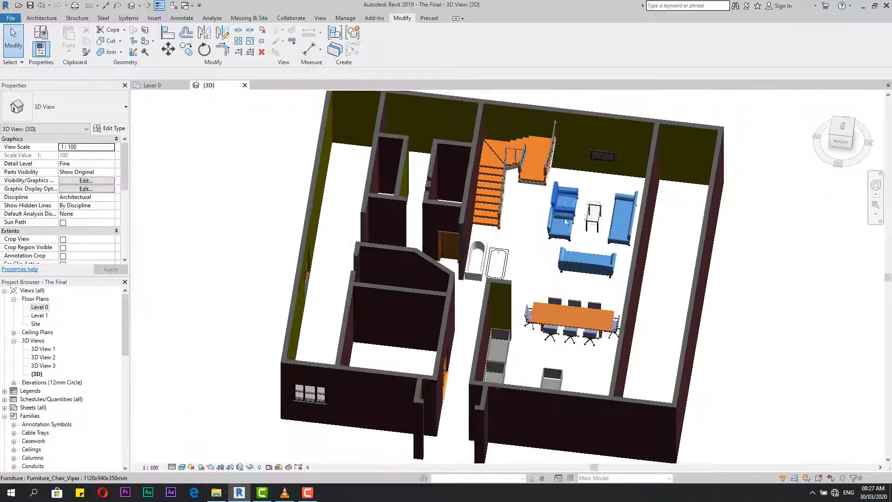
scroll(560, 307, up, 3)
Step: Select the conference table with chairs and rotate it 90° on the Level 0 floor plan so its length runs horizontally
click(548, 308)
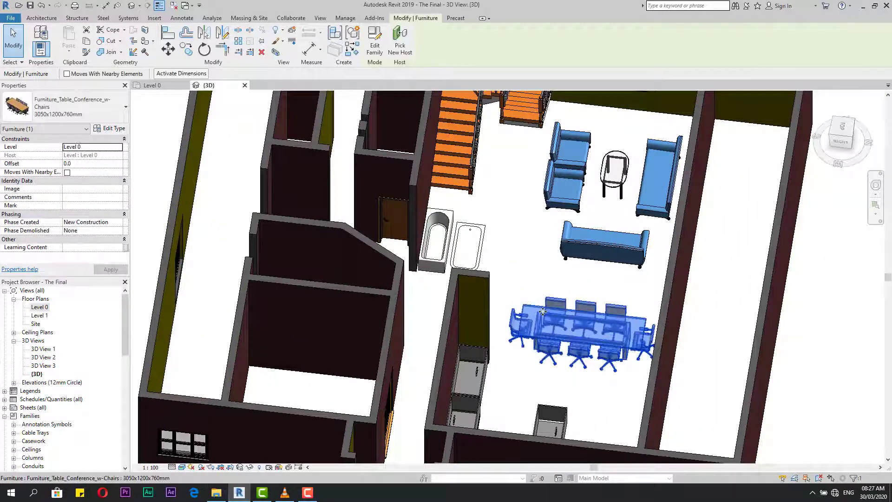
double_click(37, 307)
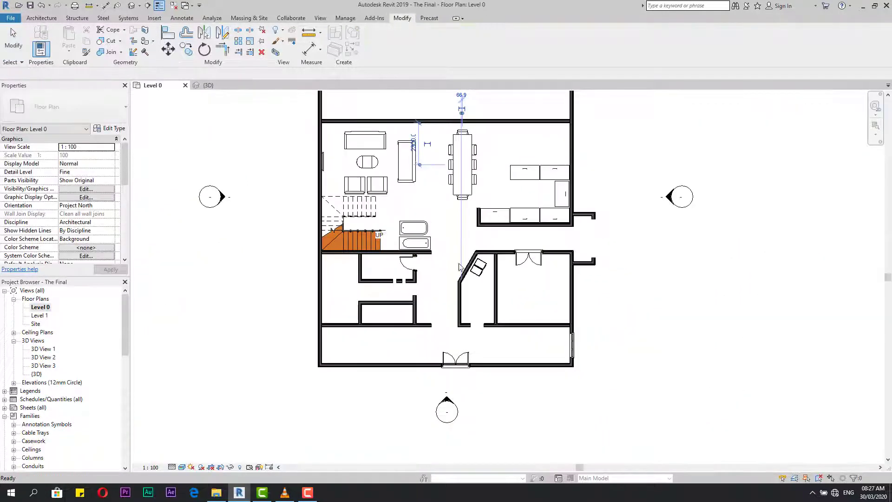
click(204, 49)
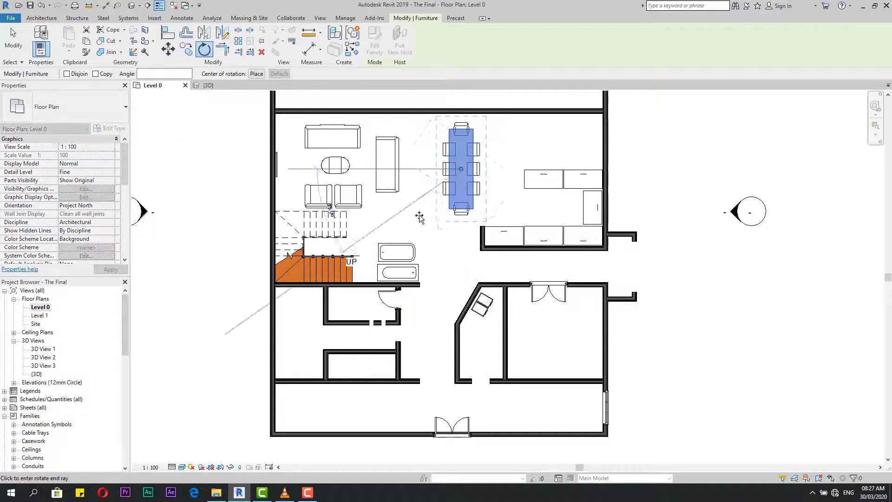
click(461, 281)
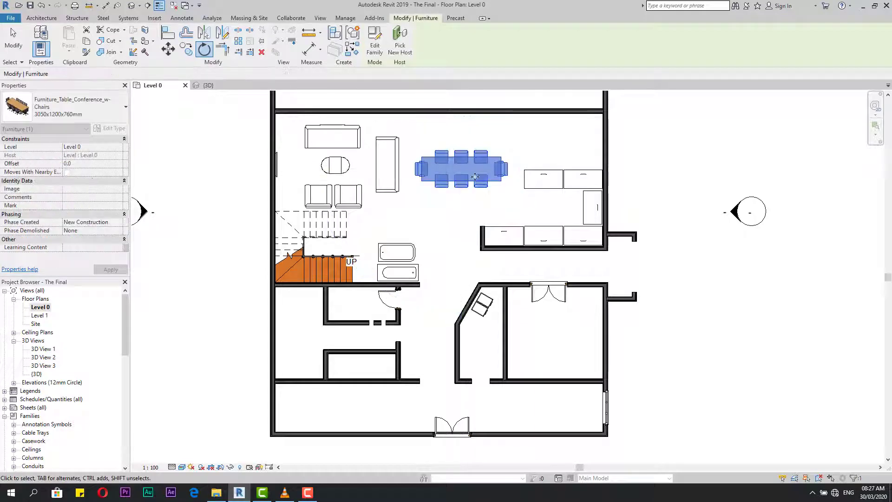
scroll(478, 165, up, 2)
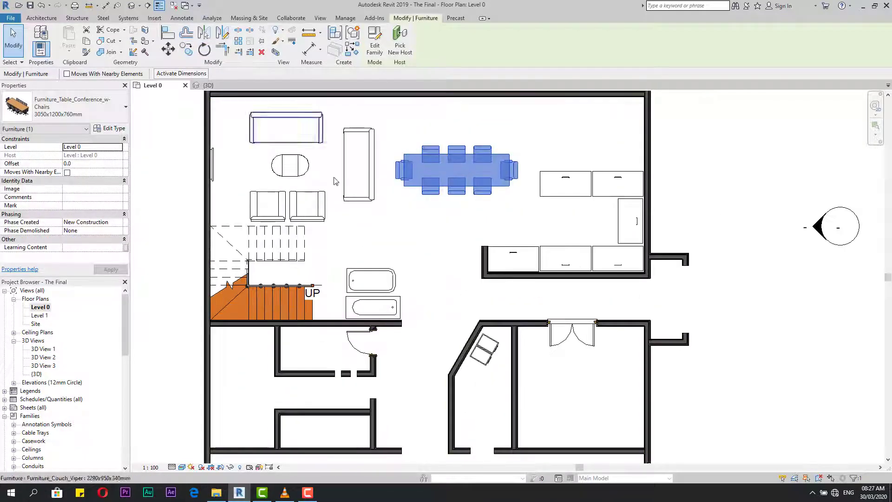
scroll(510, 342, down, 2)
click(511, 342)
scroll(510, 342, down, 1)
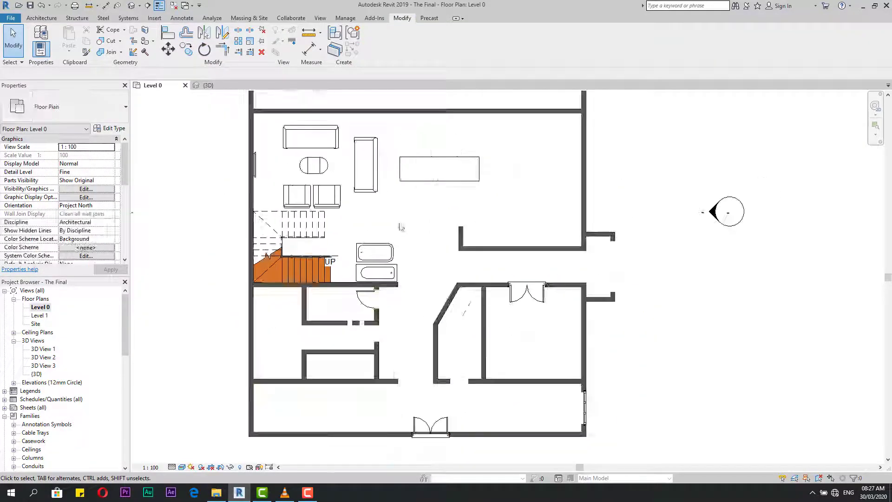
Step: Return to the 3D view and examine the rotated table, the bathtub and the base cabinets in the angled-wall room
click(133, 6)
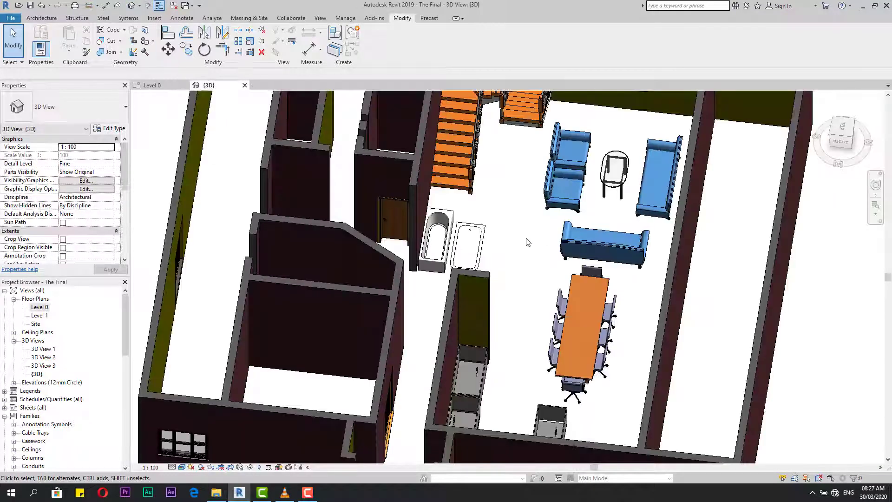
scroll(528, 239, down, 3)
scroll(487, 236, up, 1)
click(470, 234)
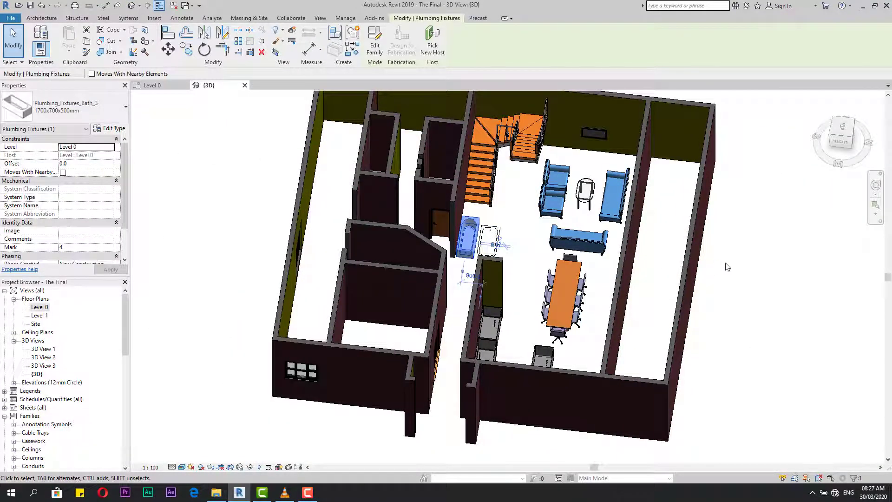
shift+middle_drag(726, 267, 790, 251)
scroll(416, 239, up, 2)
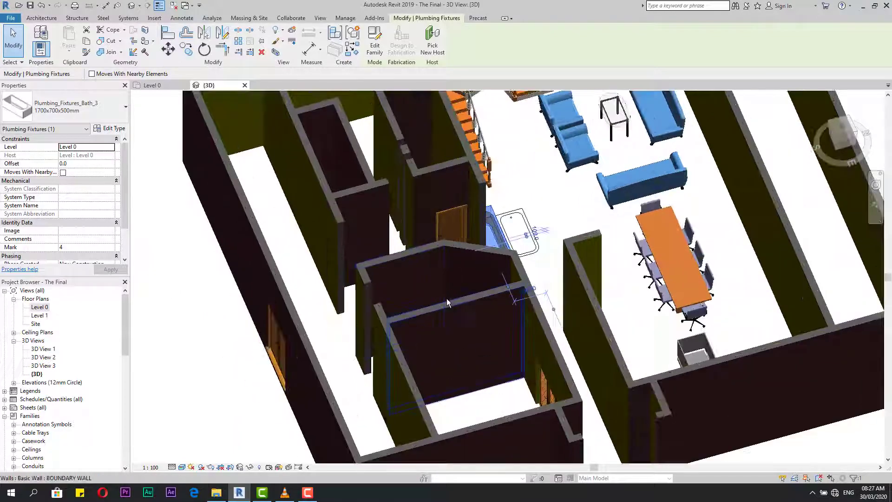
shift+middle_drag(447, 298, 625, 321)
scroll(614, 307, up, 1)
click(616, 307)
scroll(613, 302, up, 2)
scroll(347, 299, down, 4)
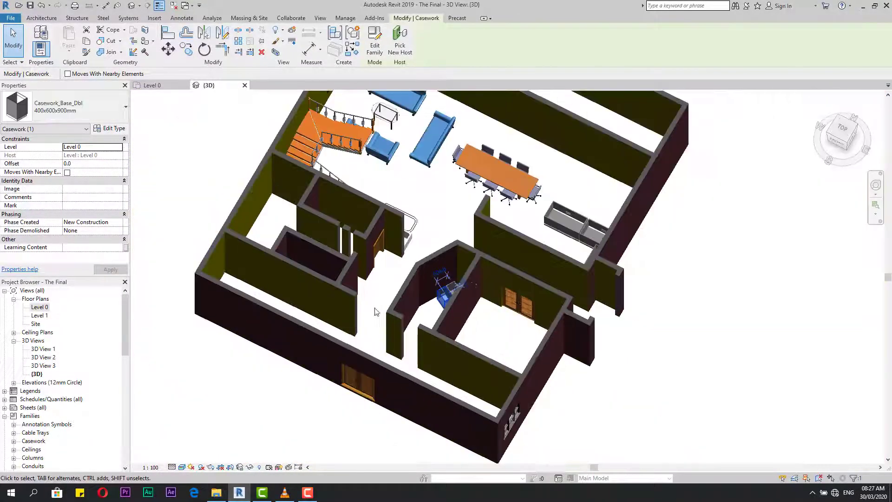
Step: Restore the home orientation, examine the base cabinets from the top-front edge view, and clear the selection
click(821, 98)
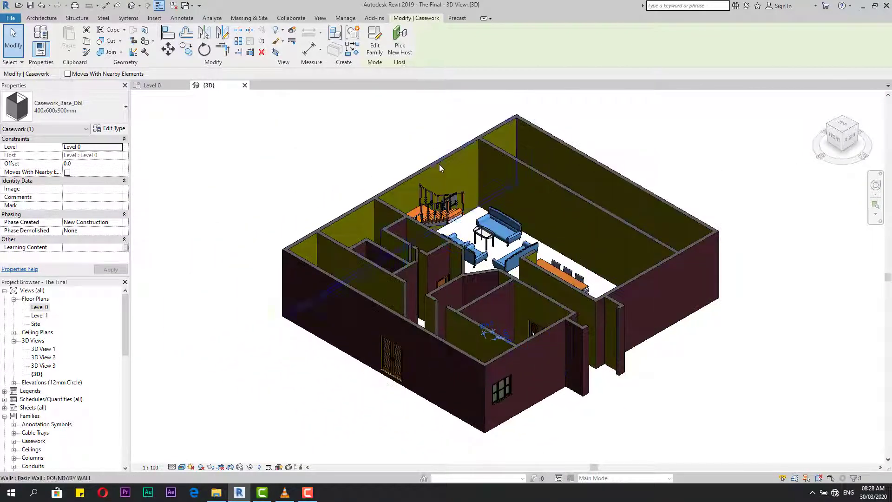
click(831, 160)
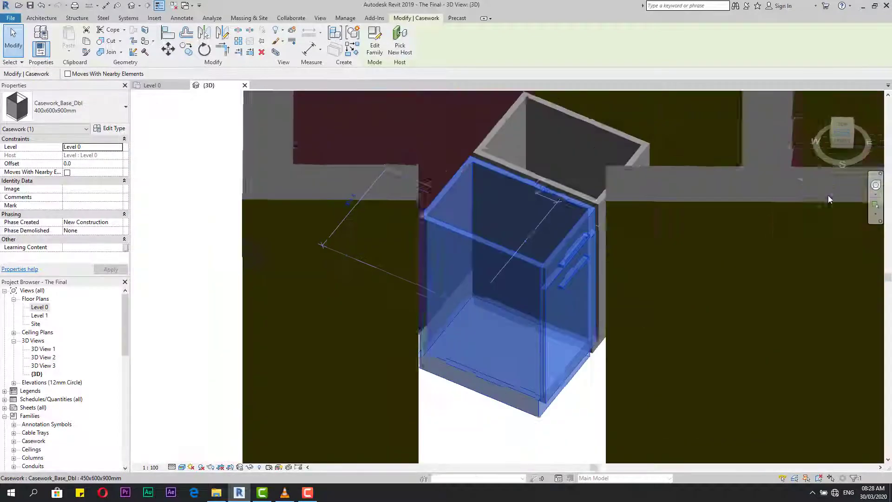
scroll(535, 230, down, 3)
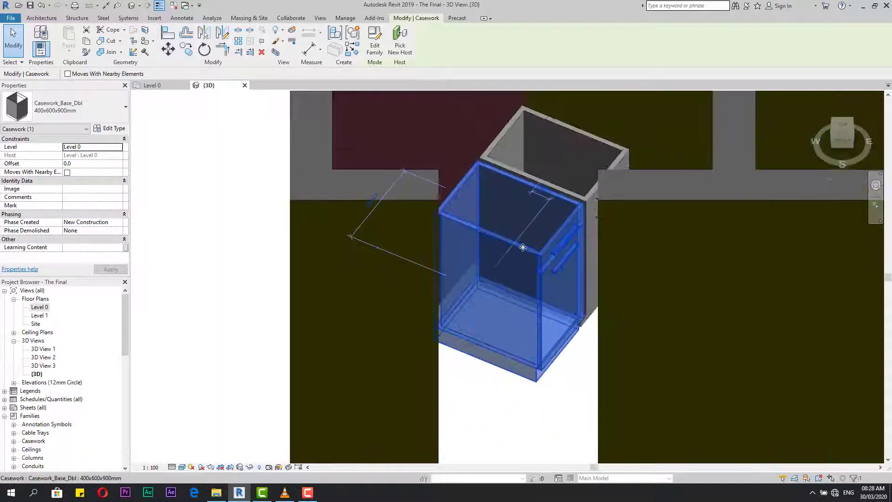
key(Escape)
scroll(508, 246, down, 2)
scroll(508, 246, down, 2)
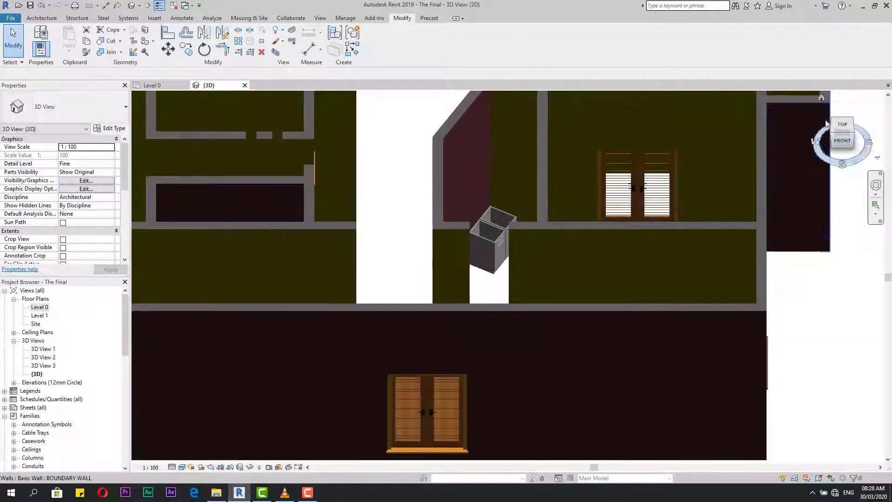
Step: Review the whole furnished model from its home and opposite orientations, and reopen the Level 0 floor plan
click(821, 97)
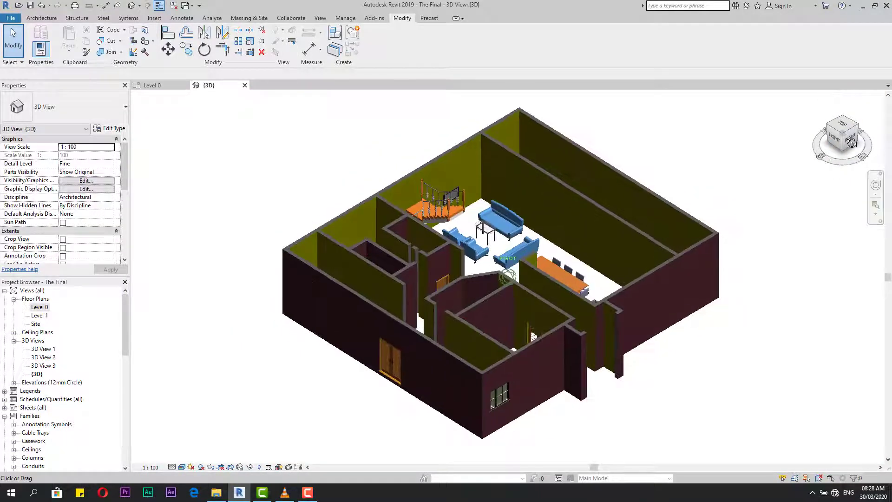
drag(848, 137, 852, 133)
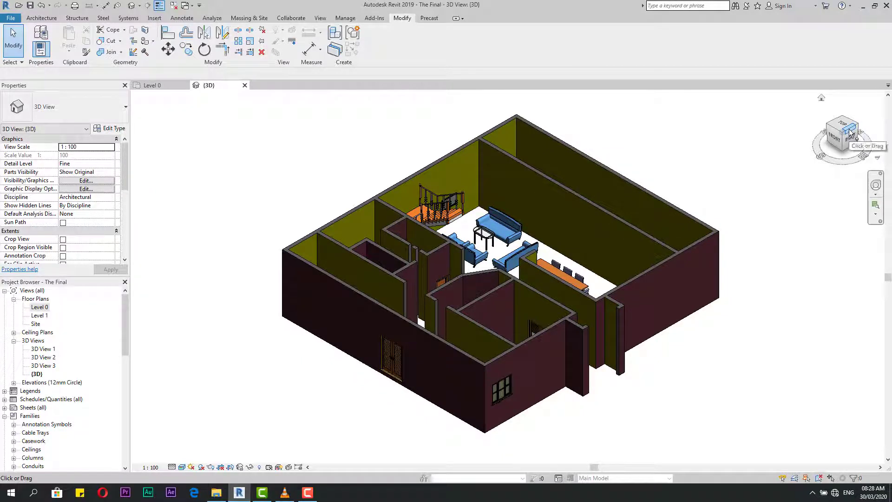
mouse_move(850, 132)
mouse_down()
mouse_move(827, 159)
mouse_move(838, 171)
mouse_move(849, 153)
mouse_move(825, 130)
mouse_up()
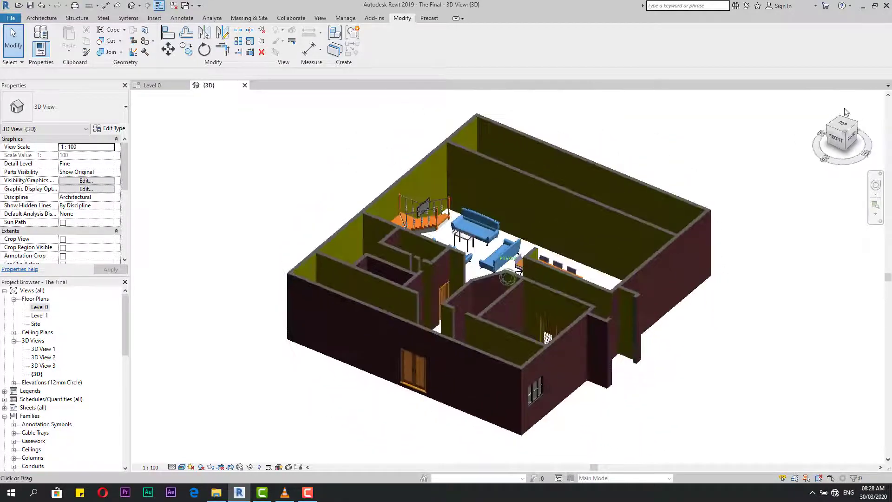
click(827, 128)
click(827, 128)
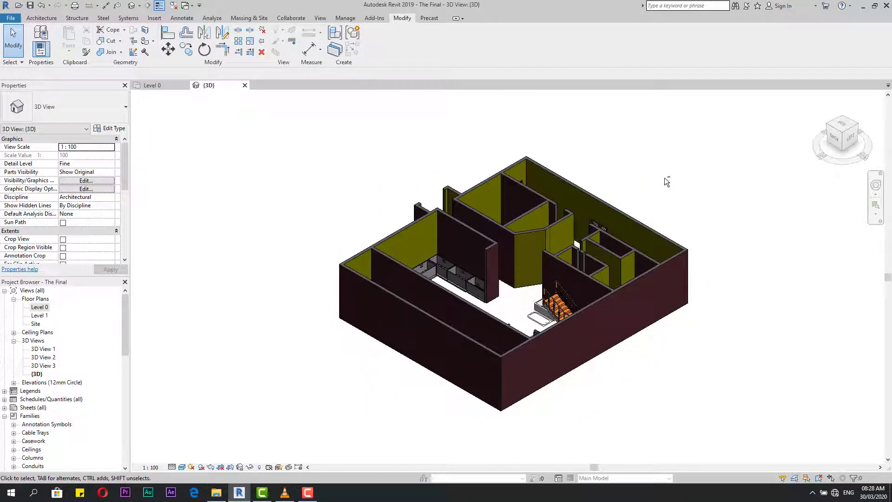
shift+middle_drag(671, 183, 458, 246)
shift+middle_drag(407, 271, 208, 305)
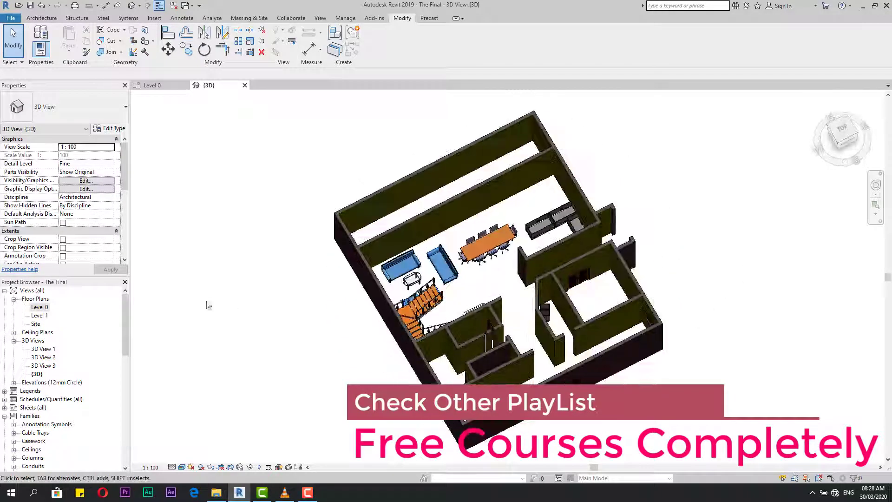
double_click(38, 309)
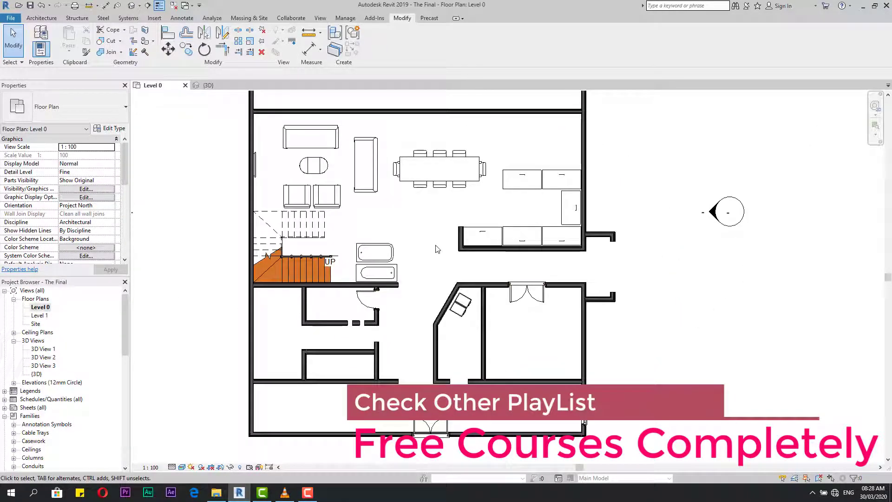